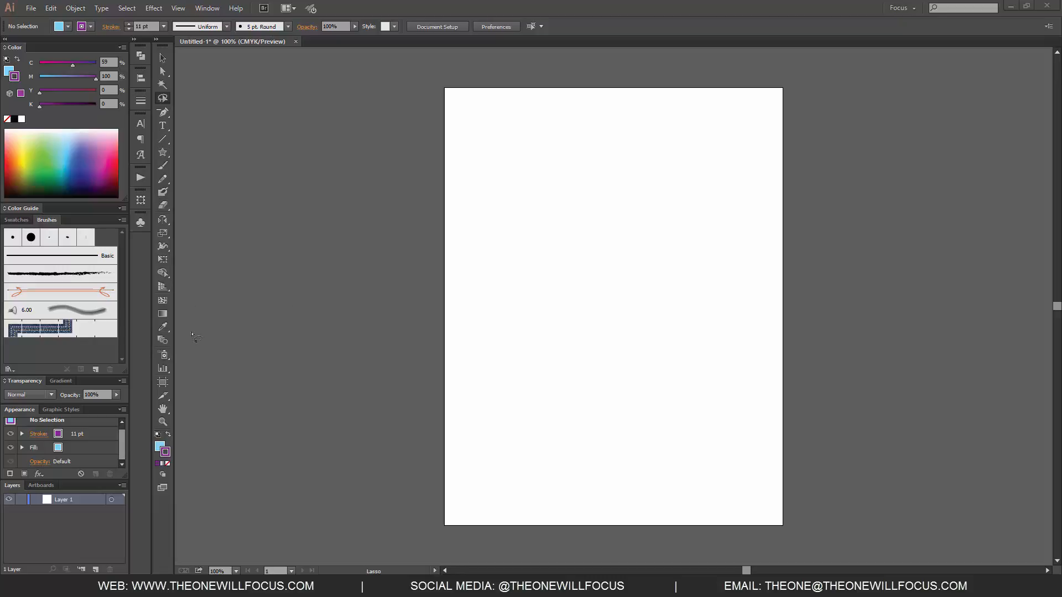
Step: Draw a rectangle about 6.53 by 4.31 in on the upper artboard and reset it to the default white fill and black stroke
left_click(164, 155)
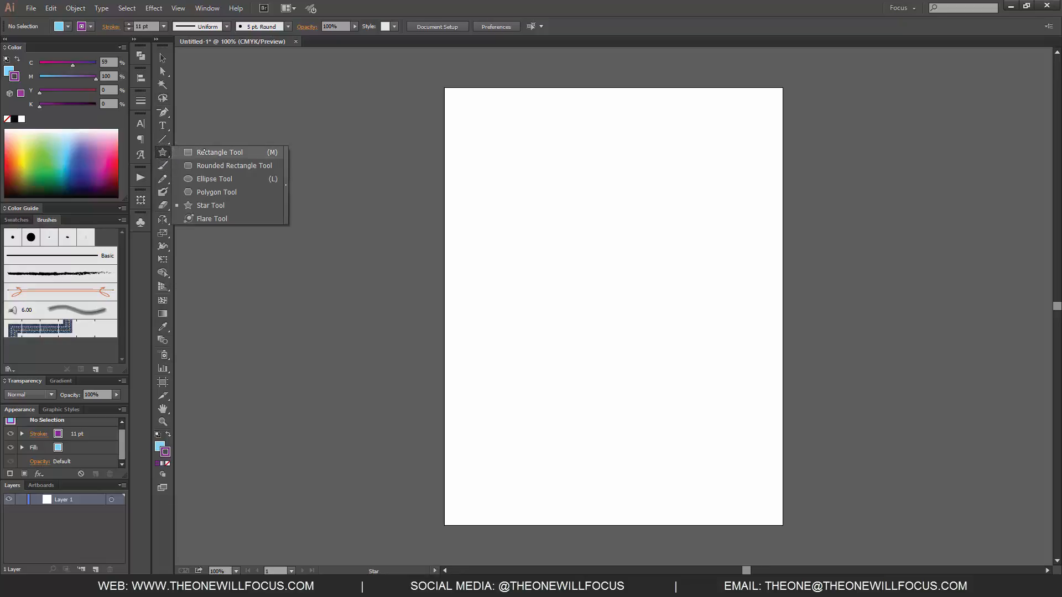
left_click(199, 150)
mouse_move(479, 154)
left_mouse_down()
mouse_move(626, 310)
mouse_move(738, 325)
left_mouse_up()
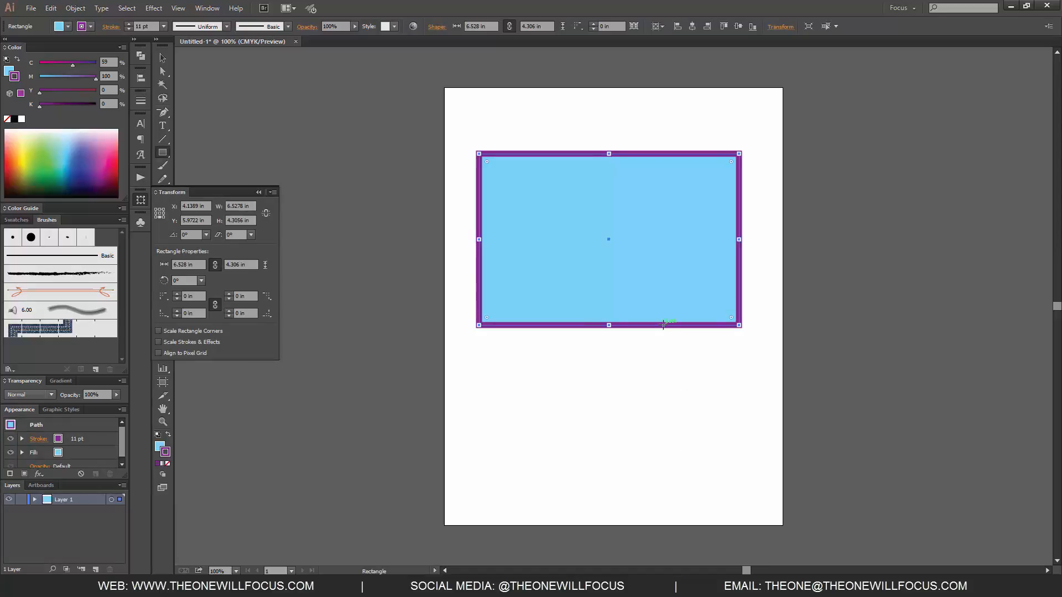
key("d")
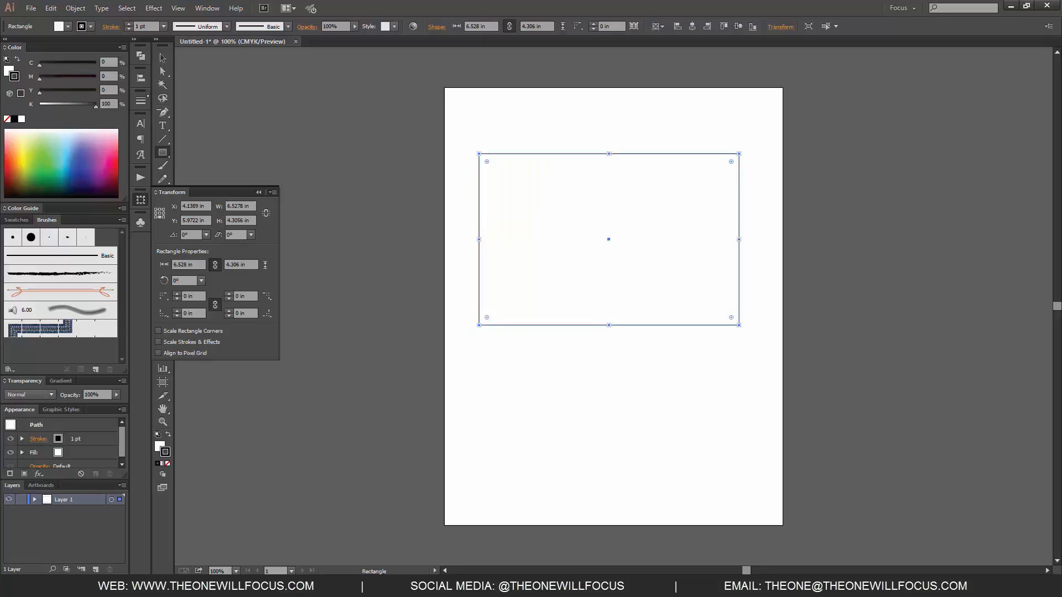
Step: Set the rectangle's stroke weight to 30 pt
left_click(141, 100)
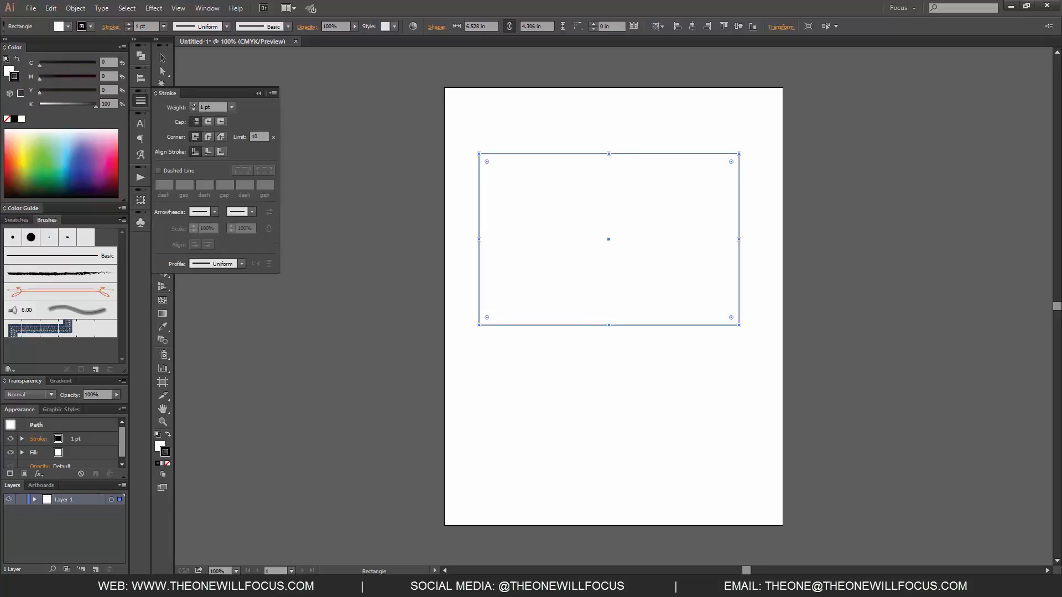
left_click(195, 105, "shift")
left_click(194, 105, "shift")
left_click(194, 105, "shift")
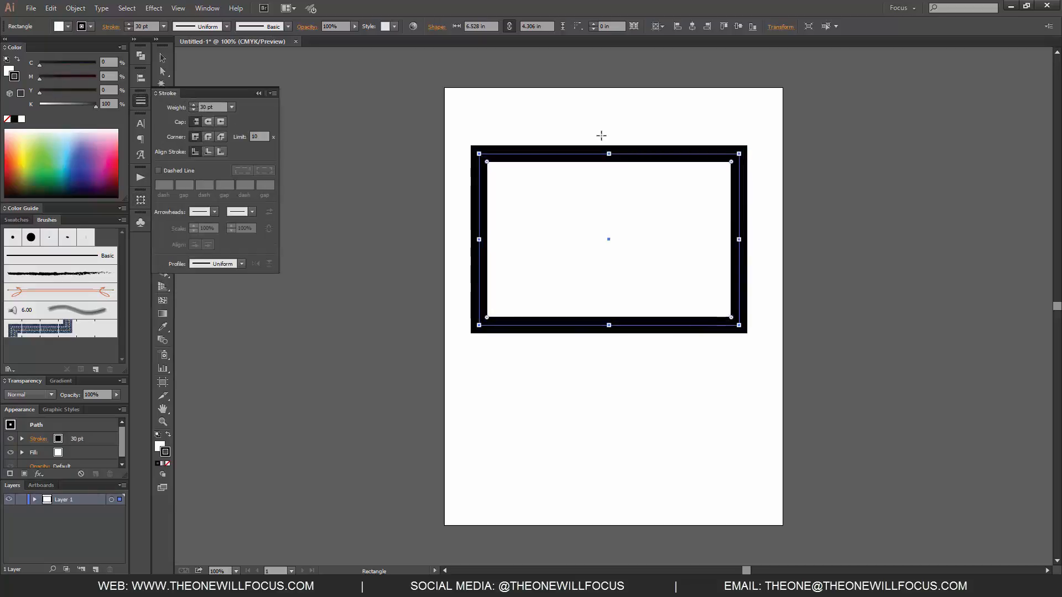
Step: Centre the rectangle horizontally and vertically on the artboard and put the stroke settings away
key("v")
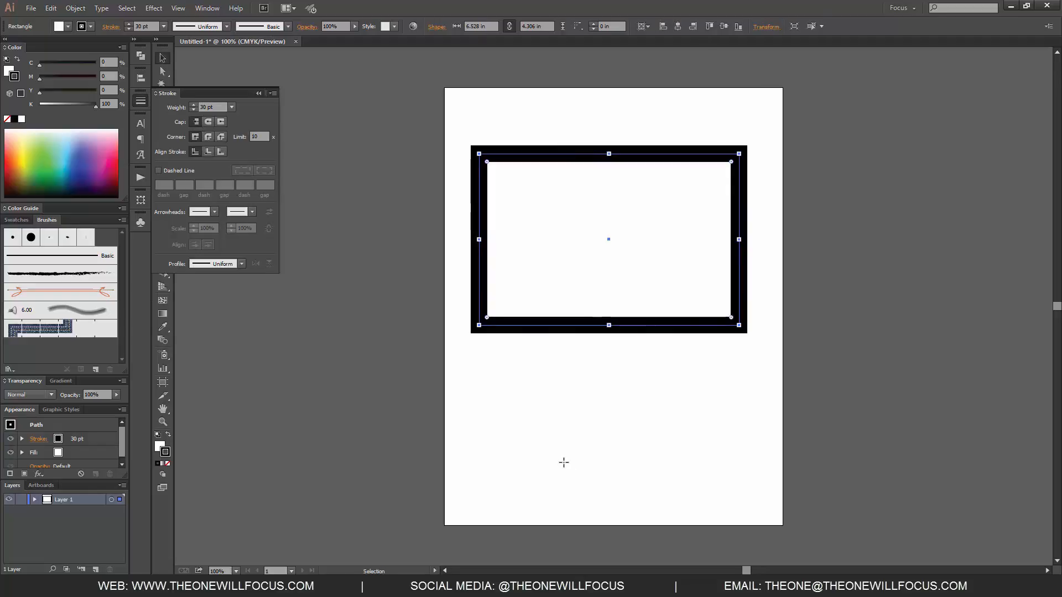
left_click(320, 397)
left_click_drag(782, 380, 543, 111)
left_click(678, 26)
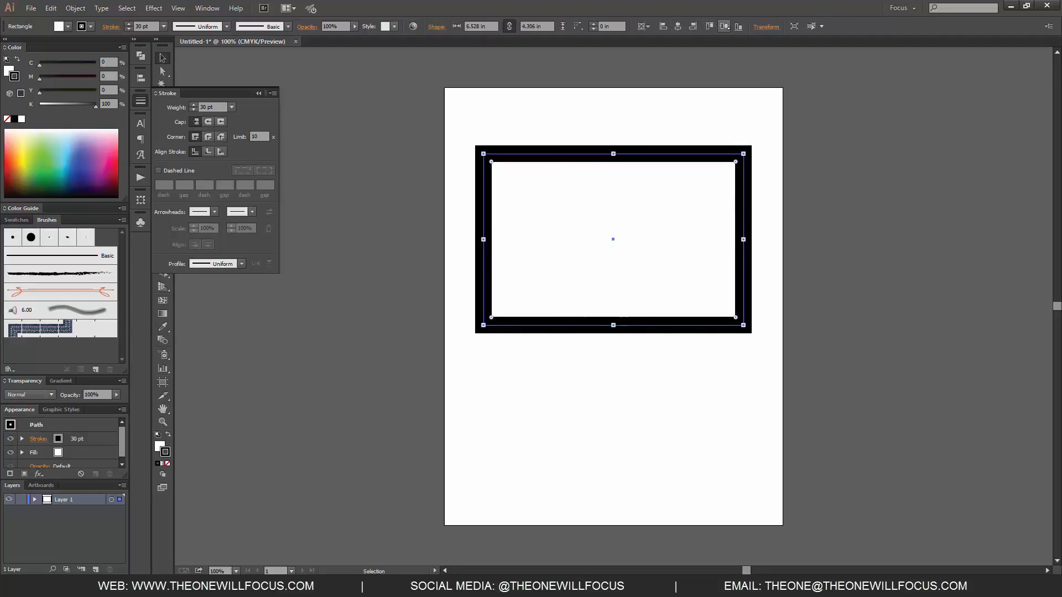
left_click(724, 26)
left_click(872, 416)
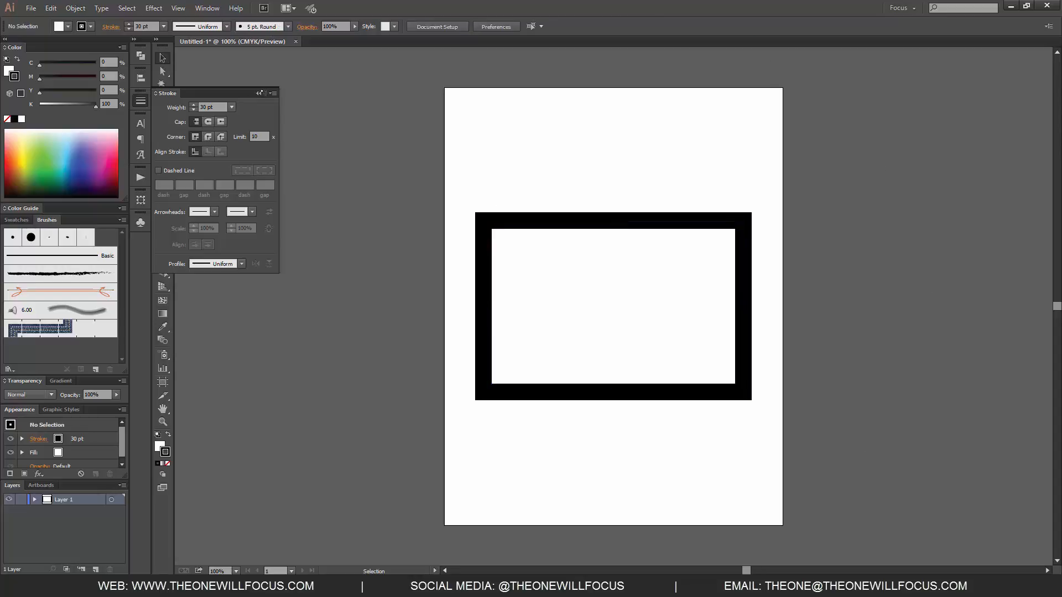
left_click(259, 93)
Step: Select the rectangle, bring up the gradient settings and apply a linear gradient to its fill
mouse_move(793, 473)
left_mouse_down()
mouse_move(384, 167)
mouse_move(390, 186)
left_mouse_up()
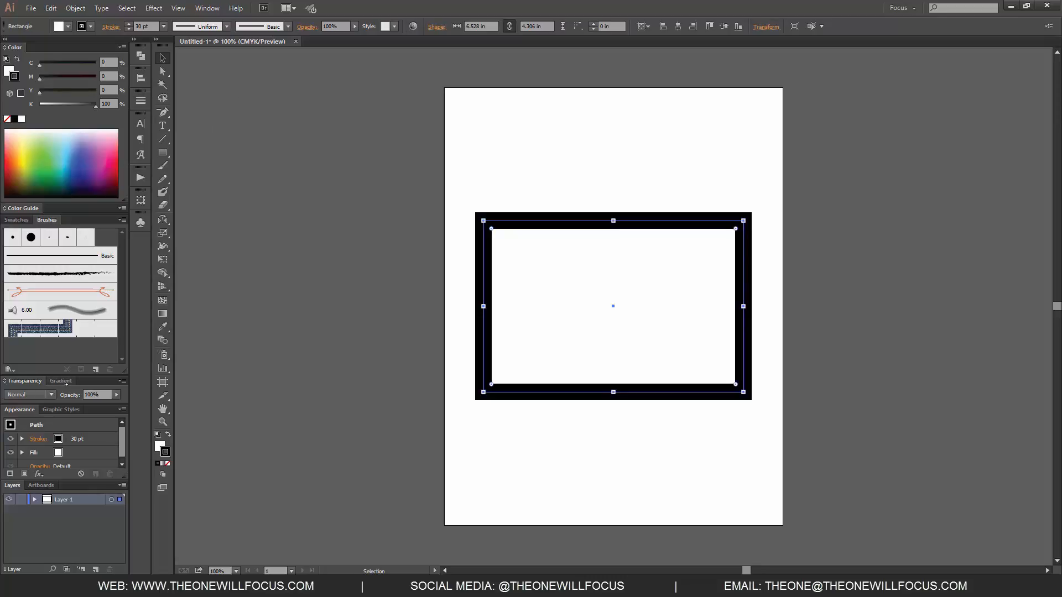
left_click(207, 8)
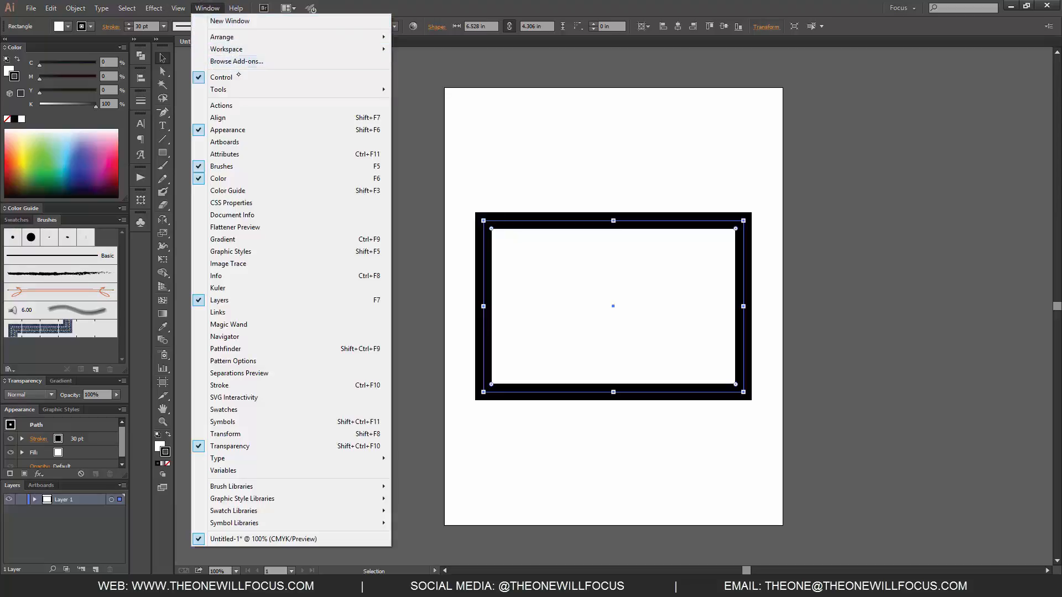
left_click(248, 240)
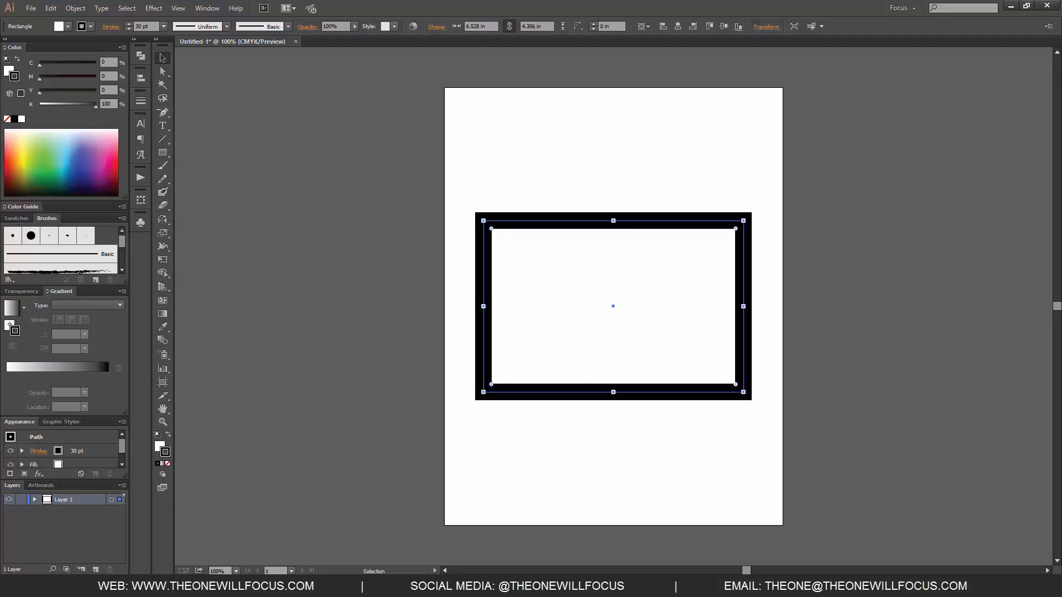
left_click(8, 324)
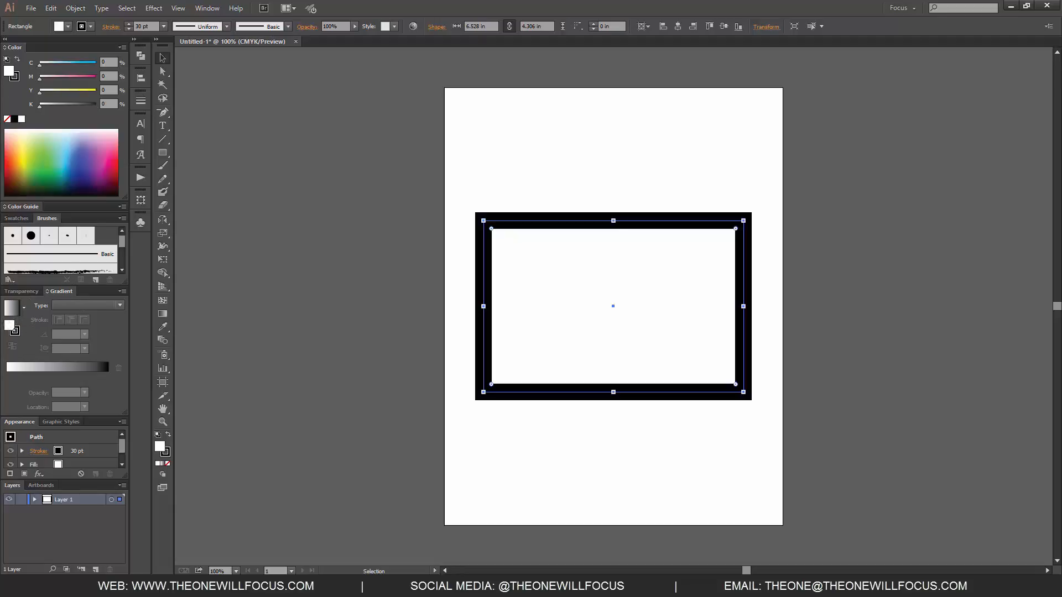
left_click(76, 305)
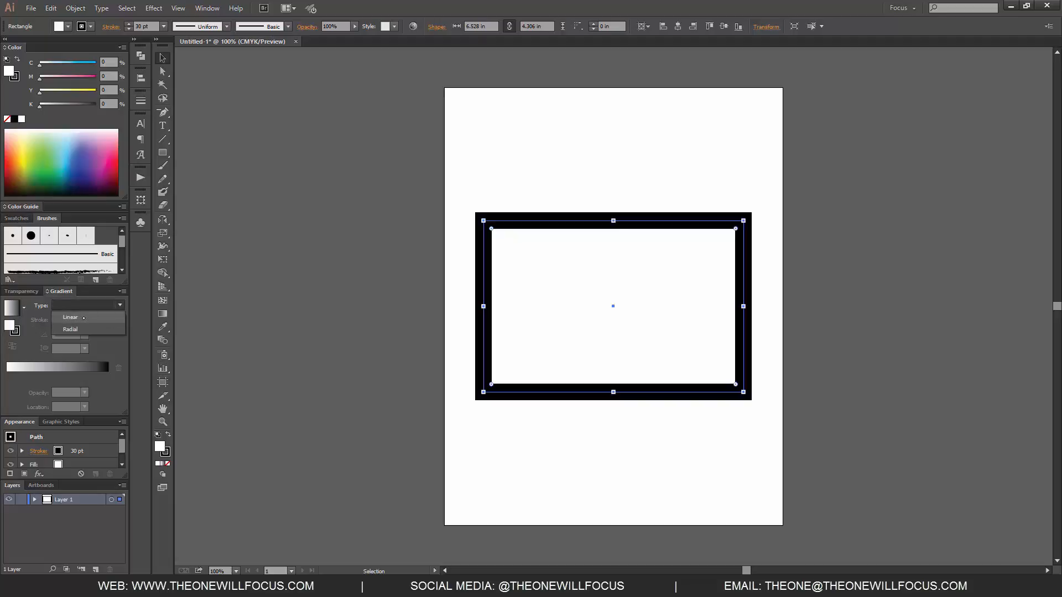
left_click(84, 317)
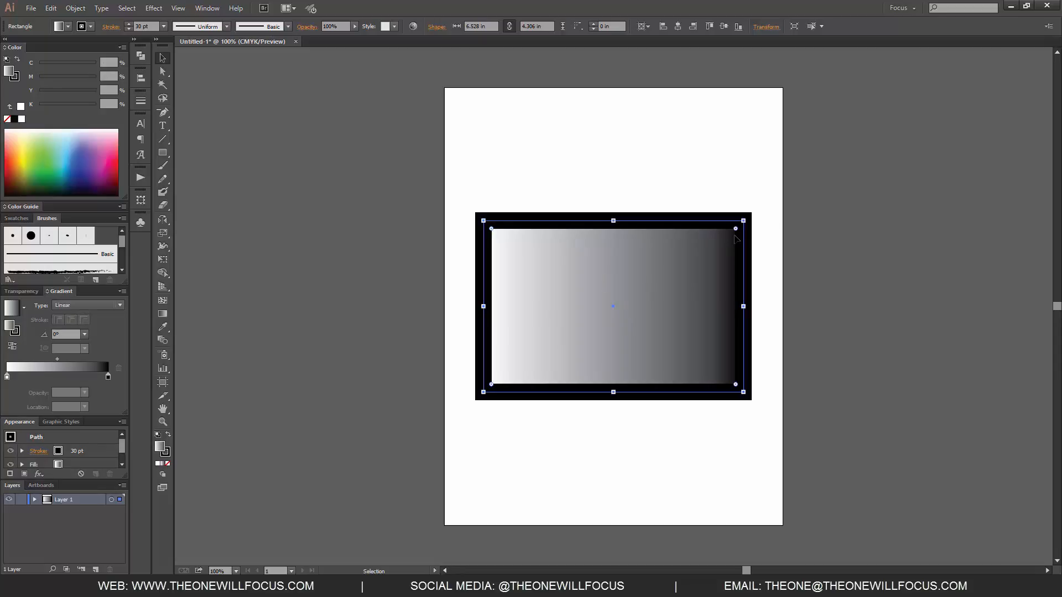
Step: Try different angles for the linear gradient in 10° increments in both directions and return it to 0°
left_click(64, 334)
key("shift+Up")
key("shift+Up")
key("shift+Up")
key("shift+Down")
key("shift+Down")
key("shift+Down")
key("shift+Down")
key("shift+Down")
key("shift+Down")
key("shift+Down")
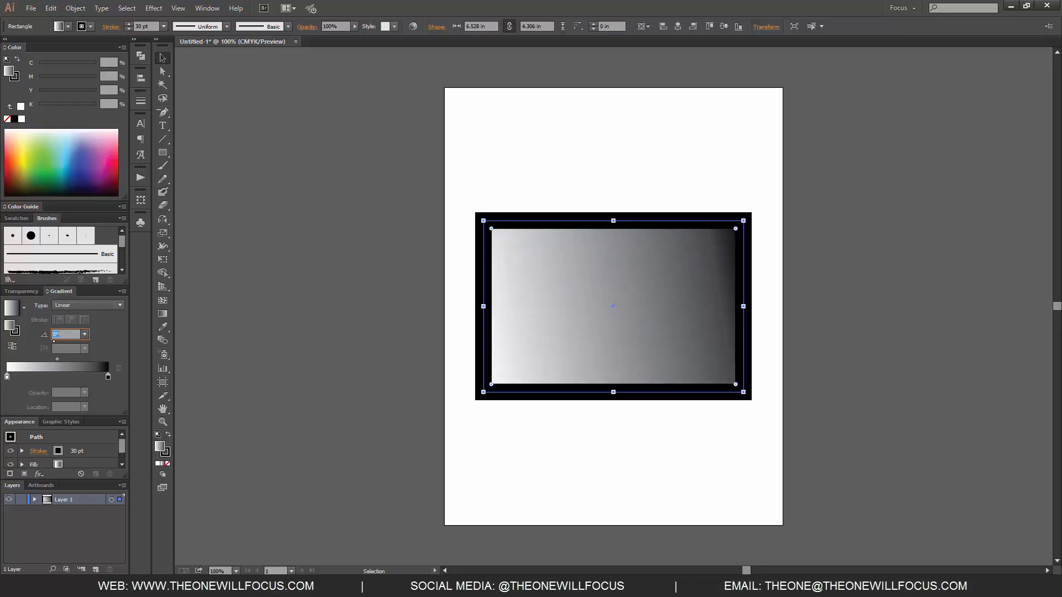
key("shift+Down")
key("shift+Down")
key("shift+Down")
key("shift+Down")
key("shift+Down")
key("shift+Down")
key("shift+Down")
key("shift+Up")
key("shift+Up")
key("shift+Up")
key("shift+Up")
key("shift+Up")
key("shift+Up")
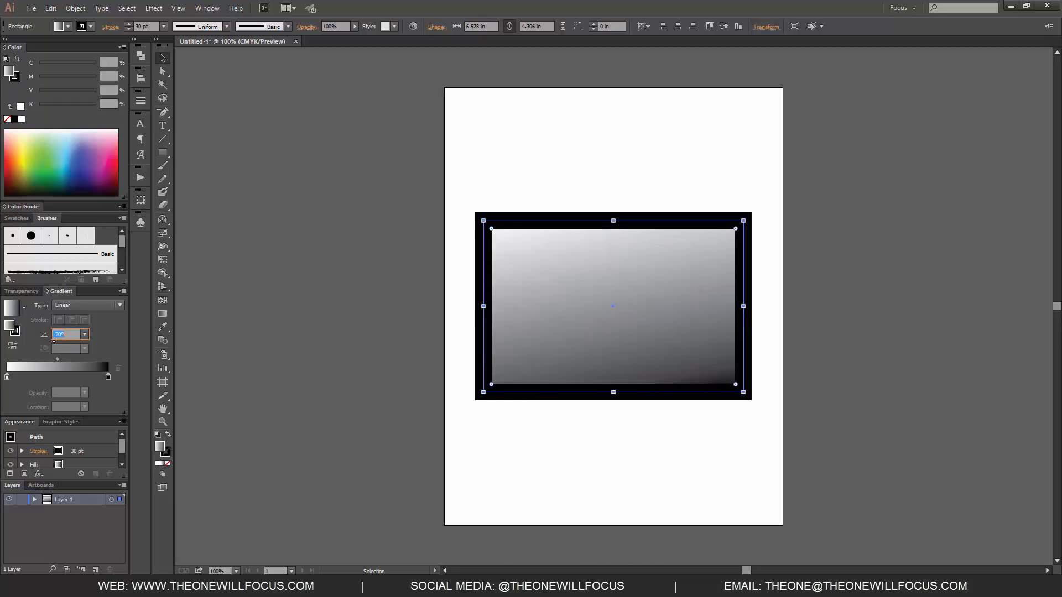
key("shift+Up")
key("shift+Up")
key("shift+Up")
key("shift+Up")
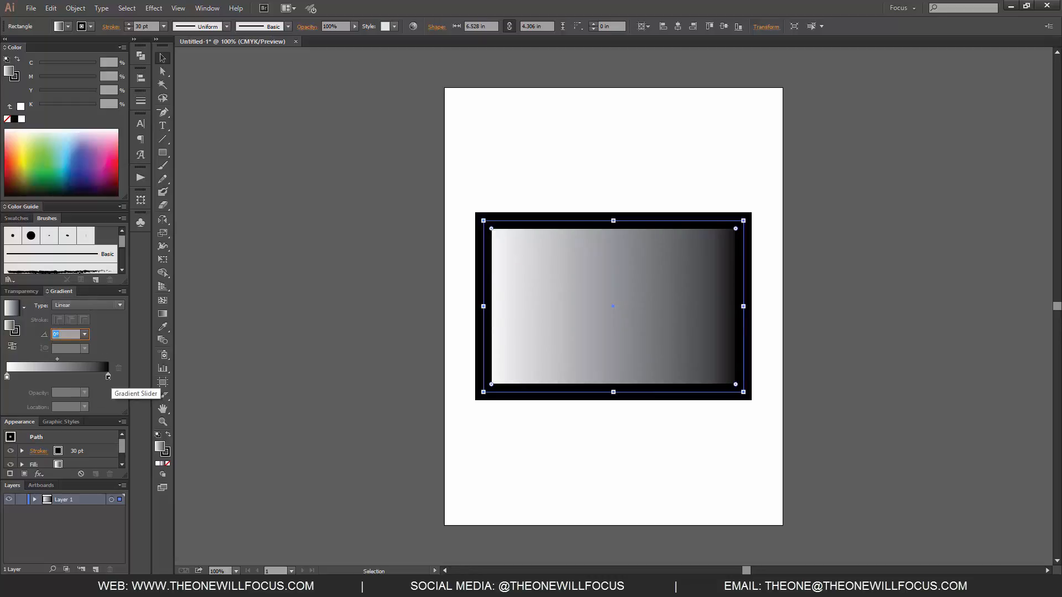
Step: Move the black gradient stop to about 44% and return it to 100%
left_click_drag(107, 377, 51, 377)
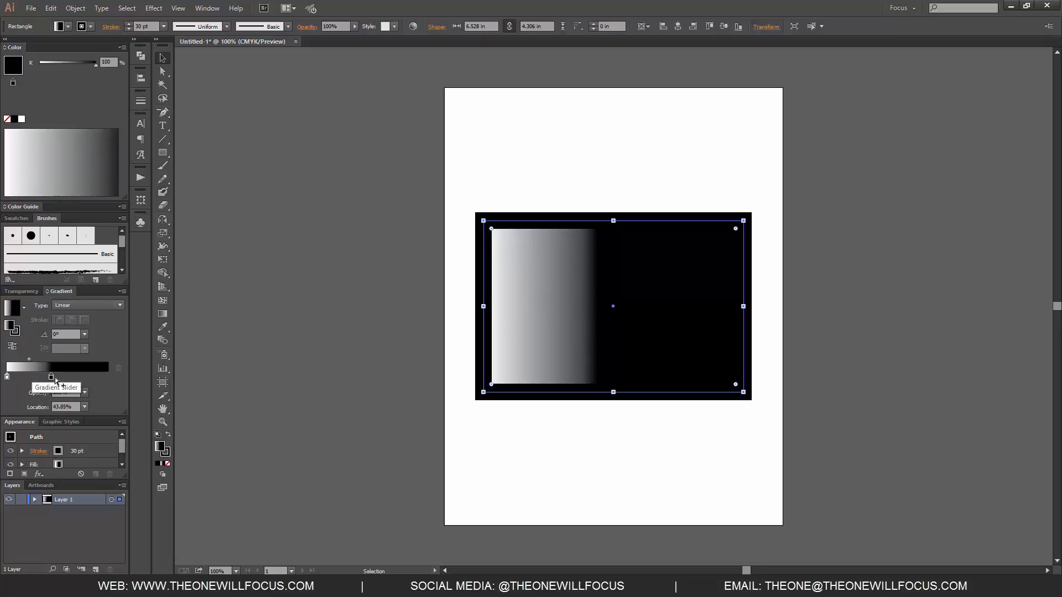
left_click_drag(51, 376, 109, 377)
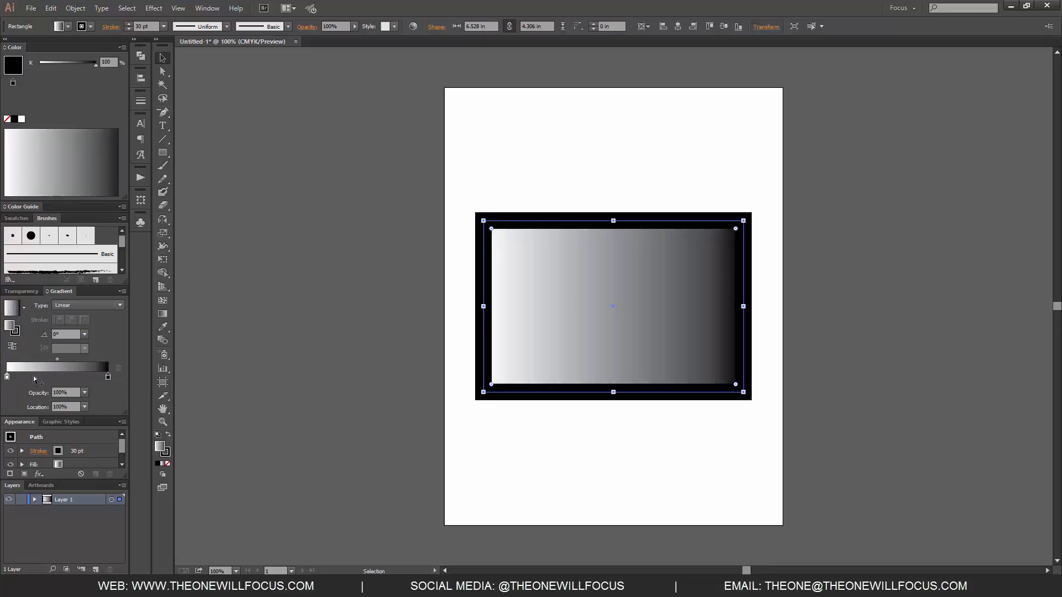
Step: Add three intermediate gradient stops, the last two at about 52% and 81%, and remove the 81% stop
left_click(34, 377)
left_click(59, 377)
left_click(89, 377)
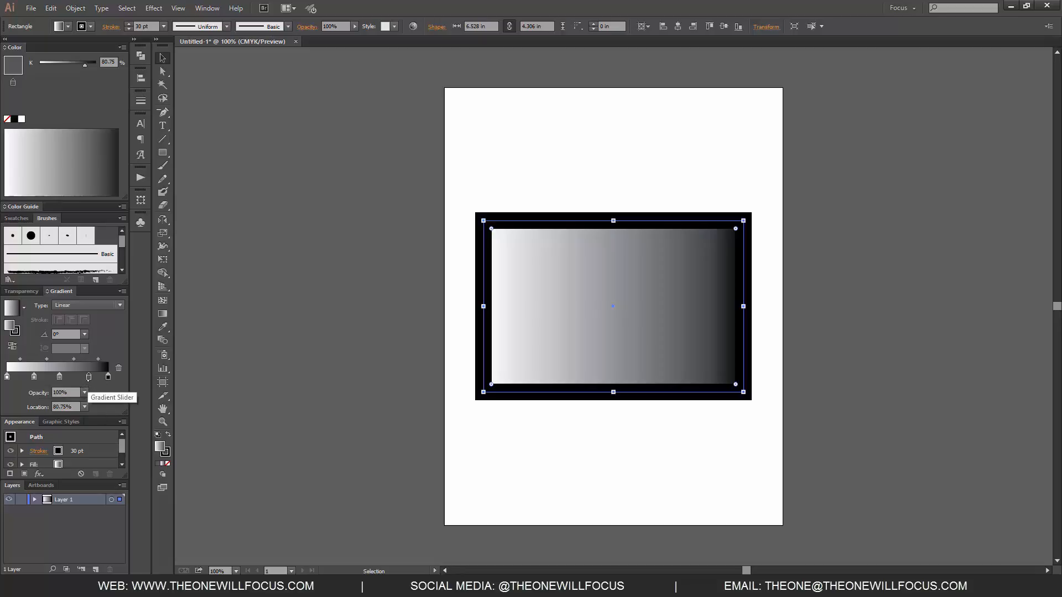
left_click_drag(89, 378, 89, 404)
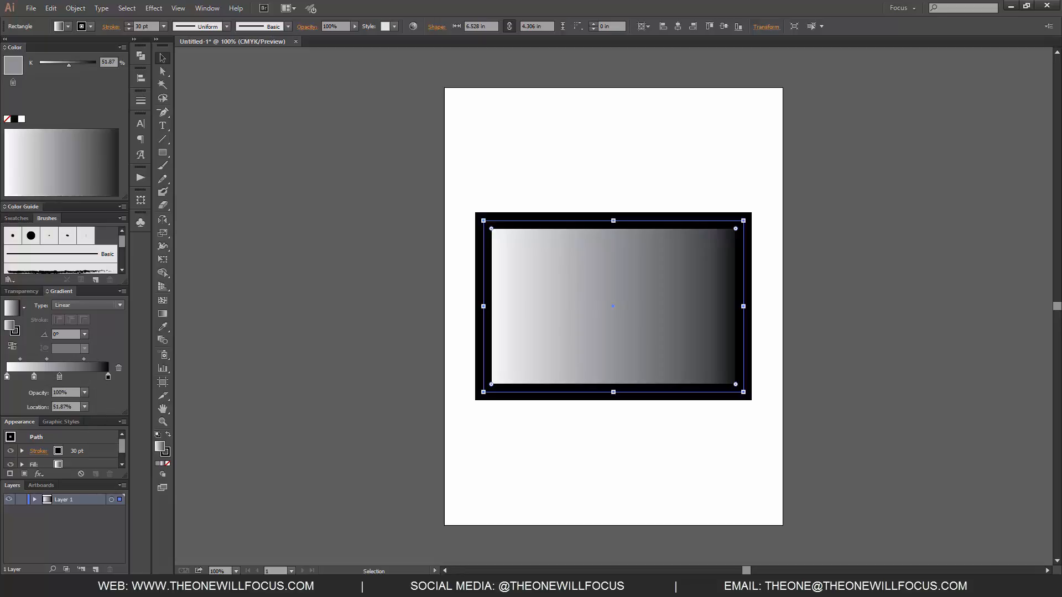
Step: Add a dark gray stop near the black end of the gradient and move it to about 14%
left_click(85, 379)
left_click_drag(85, 378, 20, 378)
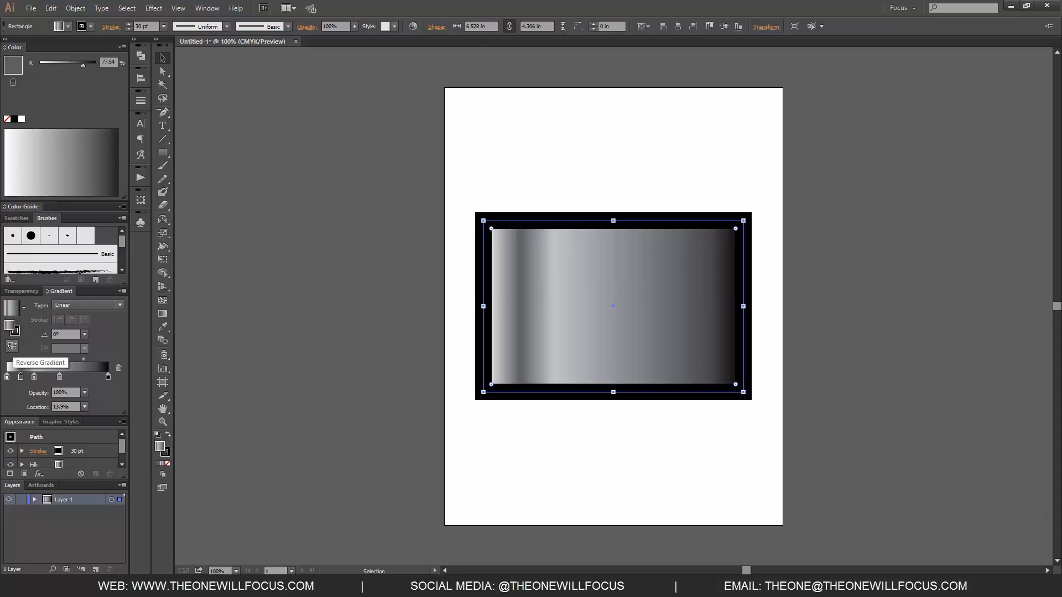
Step: Reverse the gradient, set its angle to 50°, and reverse it back
left_click(12, 346)
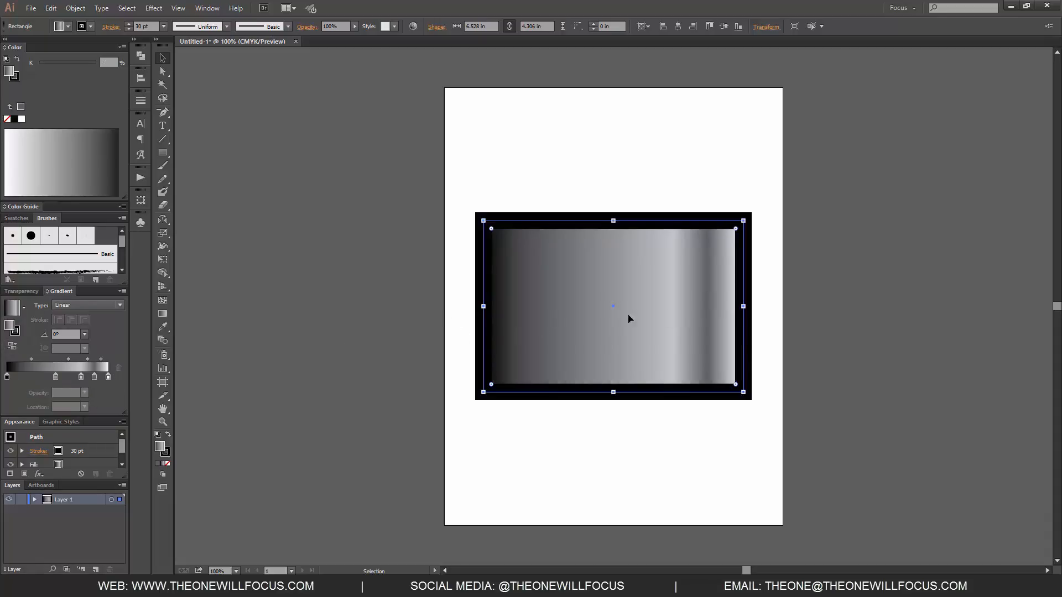
left_click(68, 334)
key("shift+Up")
key("shift+Up")
key("shift+Up")
key("shift+Up")
key("shift+Up")
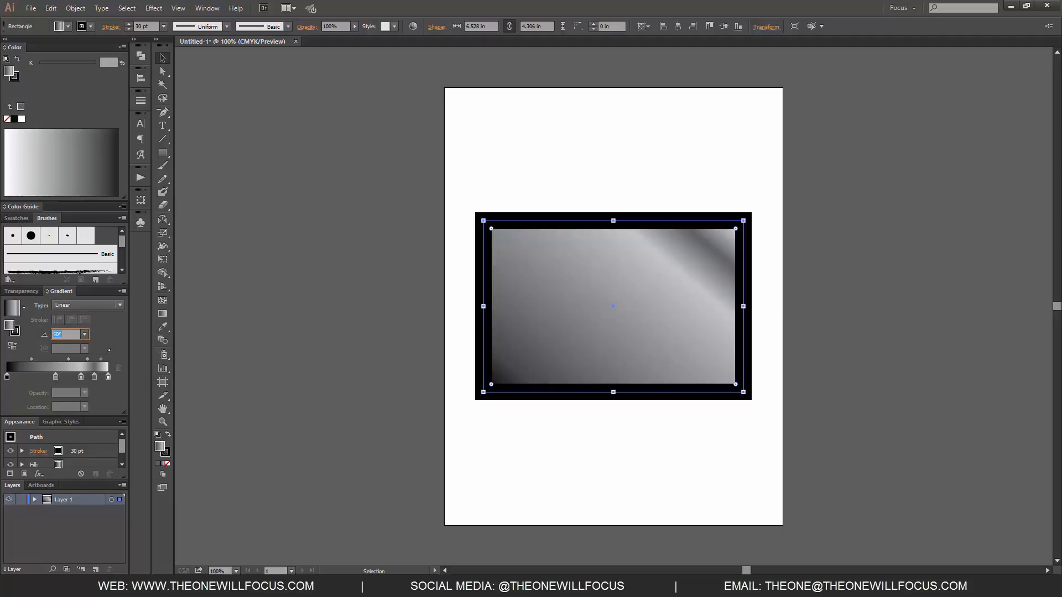
left_click(12, 347)
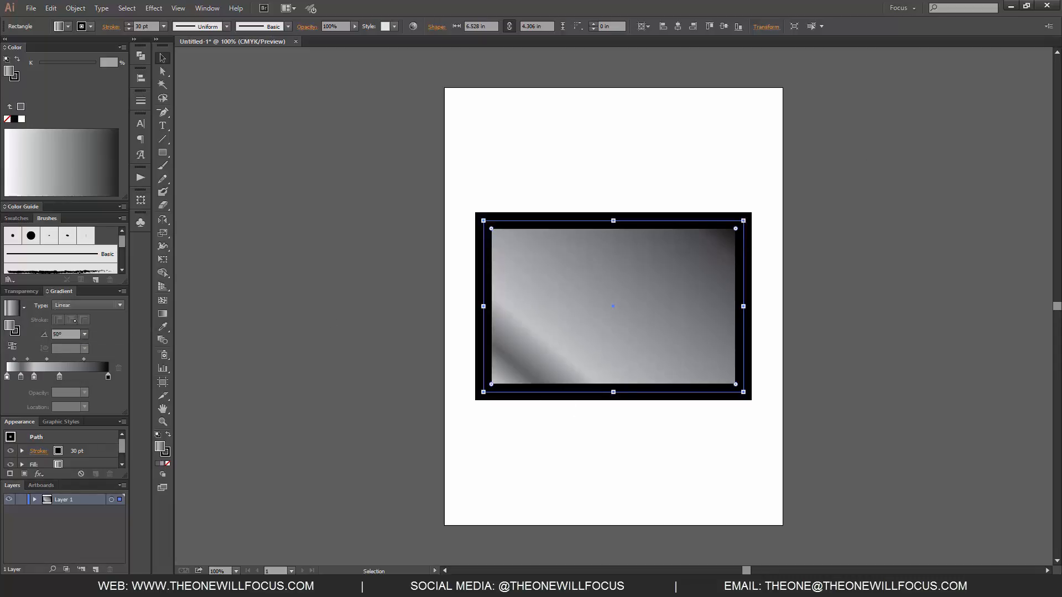
Step: Change the fill gradient's type to Radial and try angles of -20° and 10°
left_click(104, 304)
left_click(104, 330)
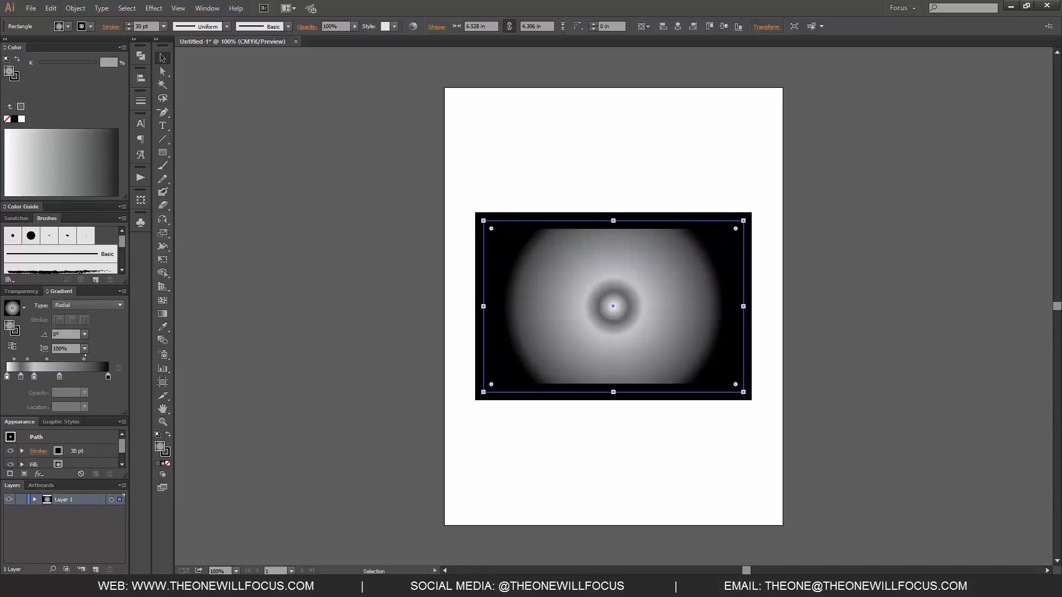
left_click(58, 334)
type("-20")
key("Return")
type("10")
key("Return")
Step: Set the radial gradient's aspect ratio to 40% and try rotating it to 20° and back to 0°
left_click(75, 350)
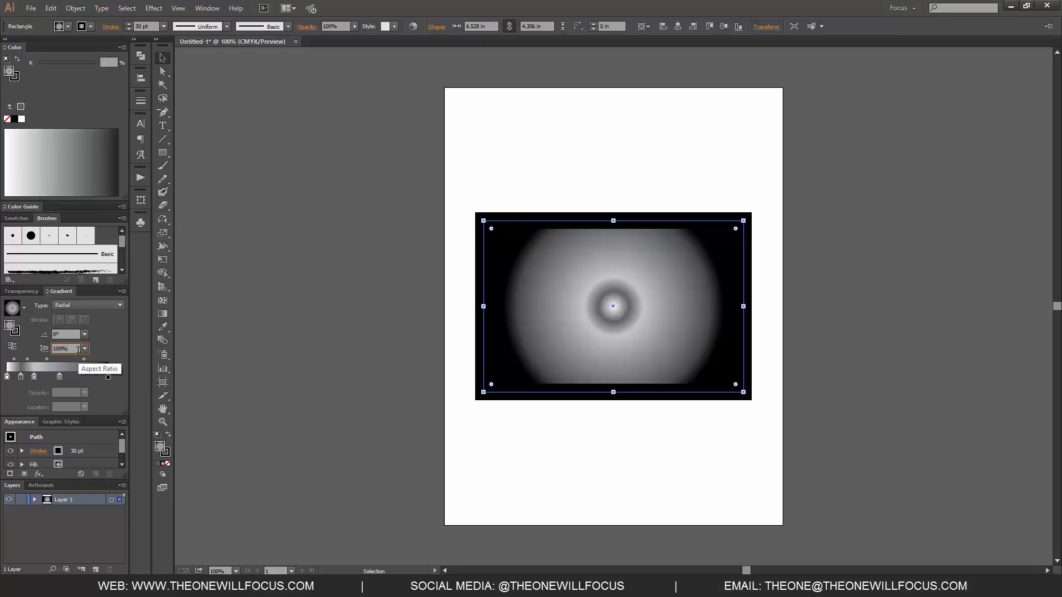
scroll(78, 349, "down", 20)
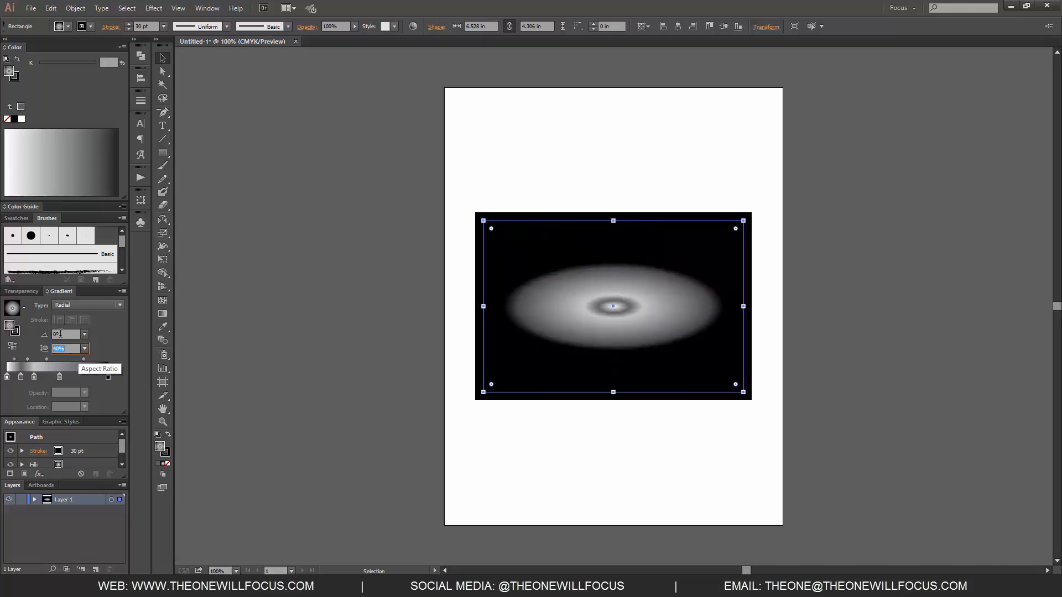
left_click(61, 334)
scroll(64, 341, "up", 20)
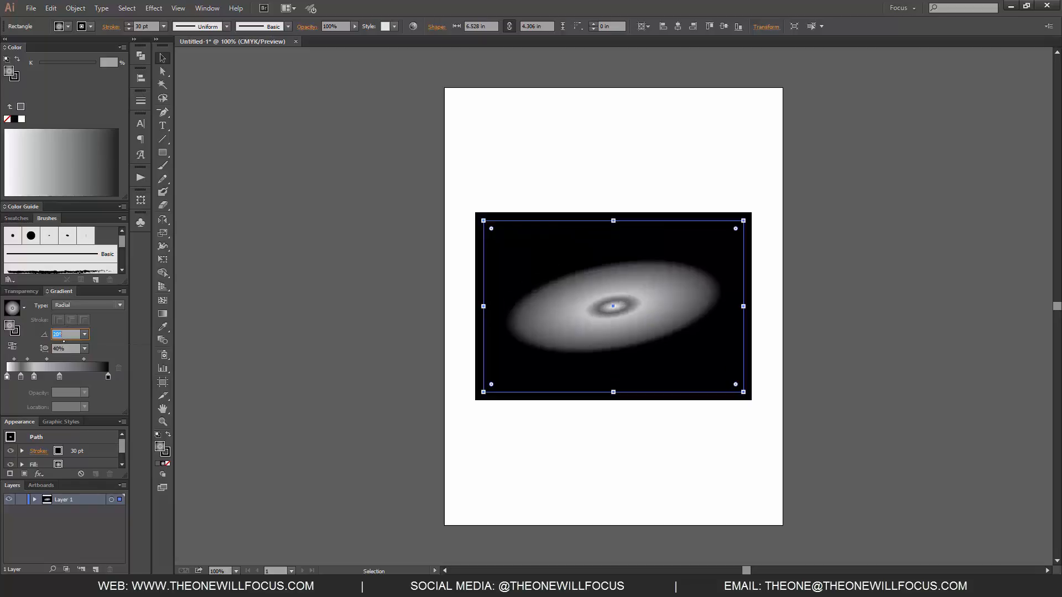
scroll(63, 342, "down", 20)
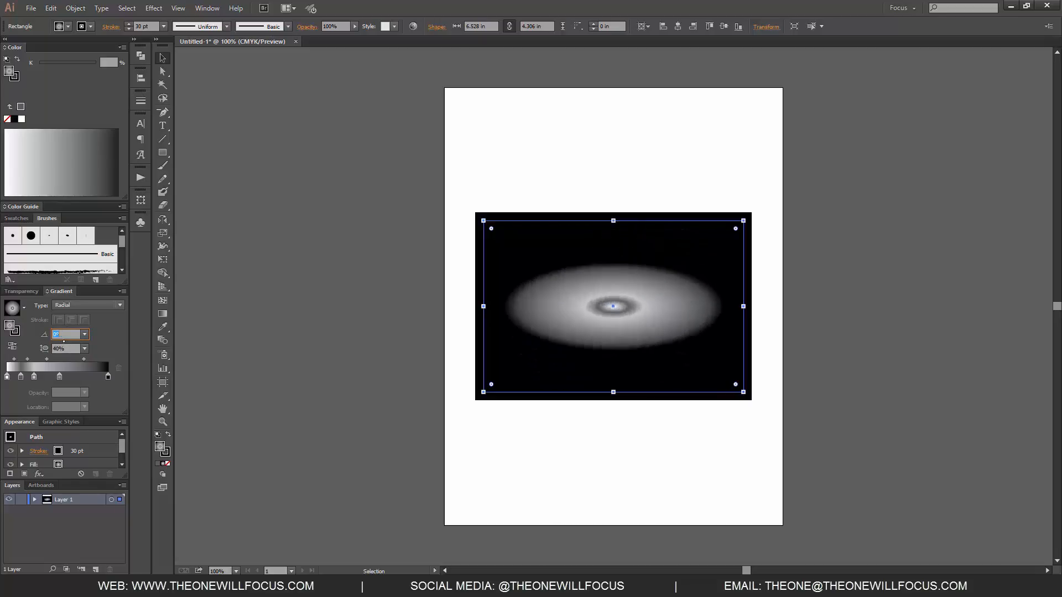
key("Tab")
Step: Set the radial gradient's aspect ratio to 200%, lower it in 10% increments, and raise it back up to 180%
left_click(85, 348)
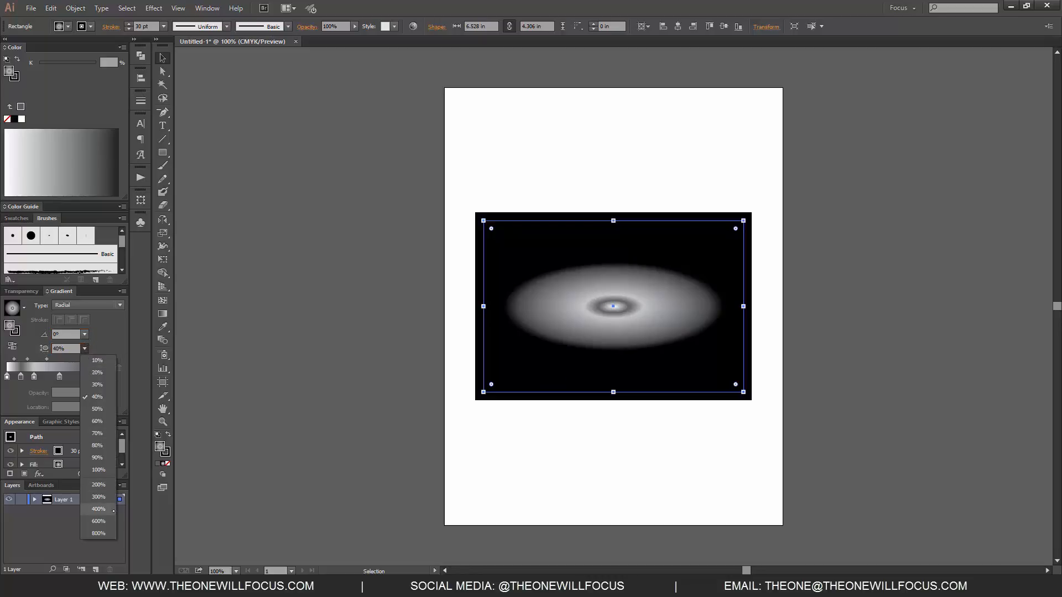
left_click(100, 485)
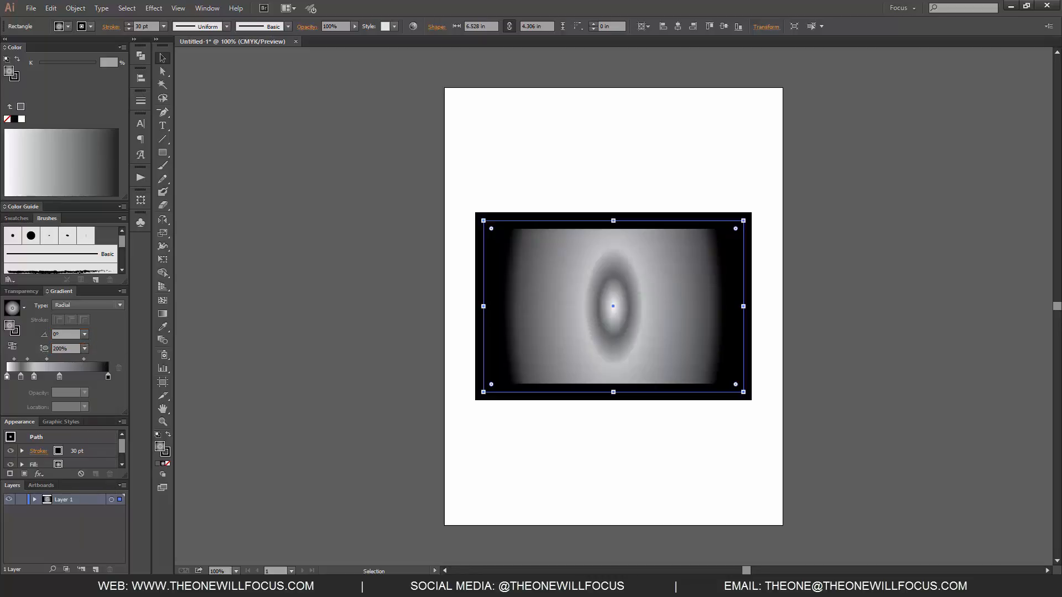
left_click(44, 348)
key("shift+Down")
key("shift+Down")
key("shift+Down")
key("shift+Down")
key("shift+Down")
key("shift+Down")
key("shift+Down")
key("shift+Down")
key("shift+Down")
key("shift+Down")
key("shift+Down")
key("shift+Down")
key("shift+Down")
key("shift+Down")
key("shift+Down")
key("shift+Down")
key("shift+Down")
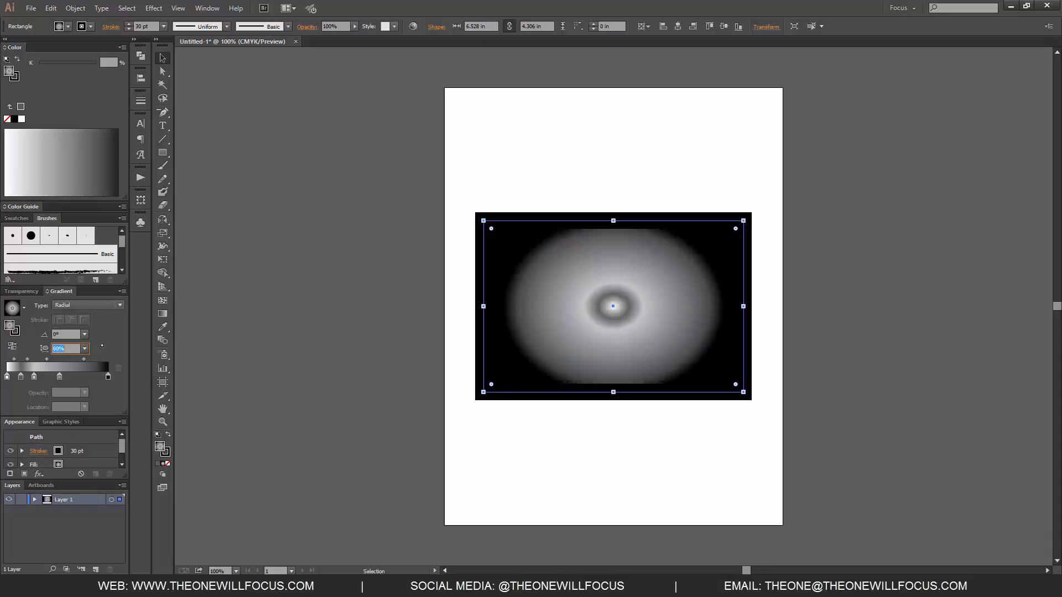
key("shift+Down")
key("shift+Down")
key("shift+Up")
key("shift+Up")
key("shift+Up")
key("shift+Up")
key("shift+Up")
key("shift+Up")
key("shift+Up")
key("shift+Up")
key("shift+Up")
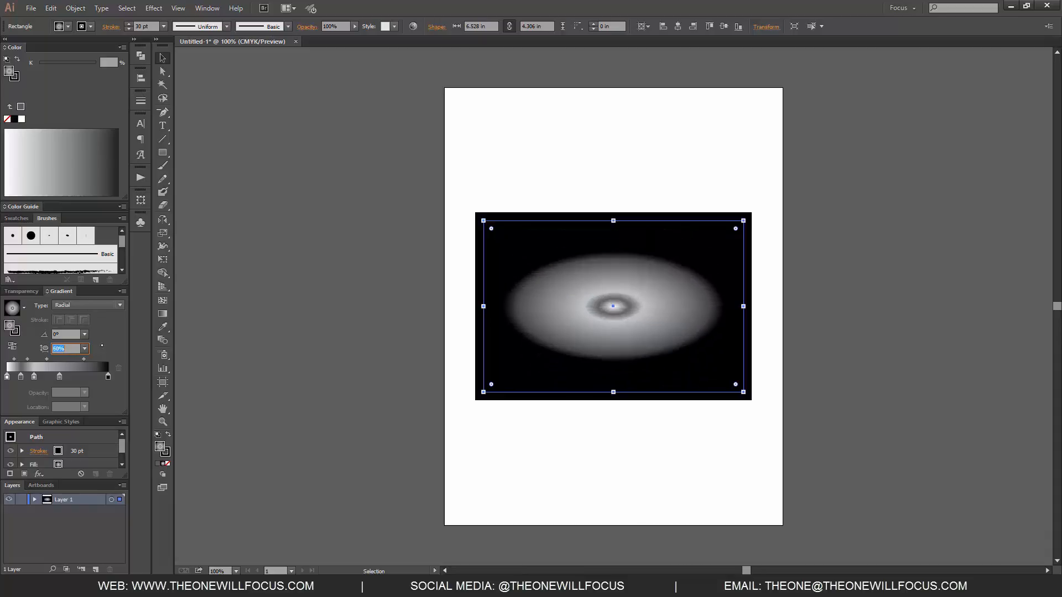
key("shift+Up")
key("shift+Up")
key("shift+Up")
key("shift+Up")
key("shift+Up")
key("shift+Up")
key("shift+Up")
key("shift+Up")
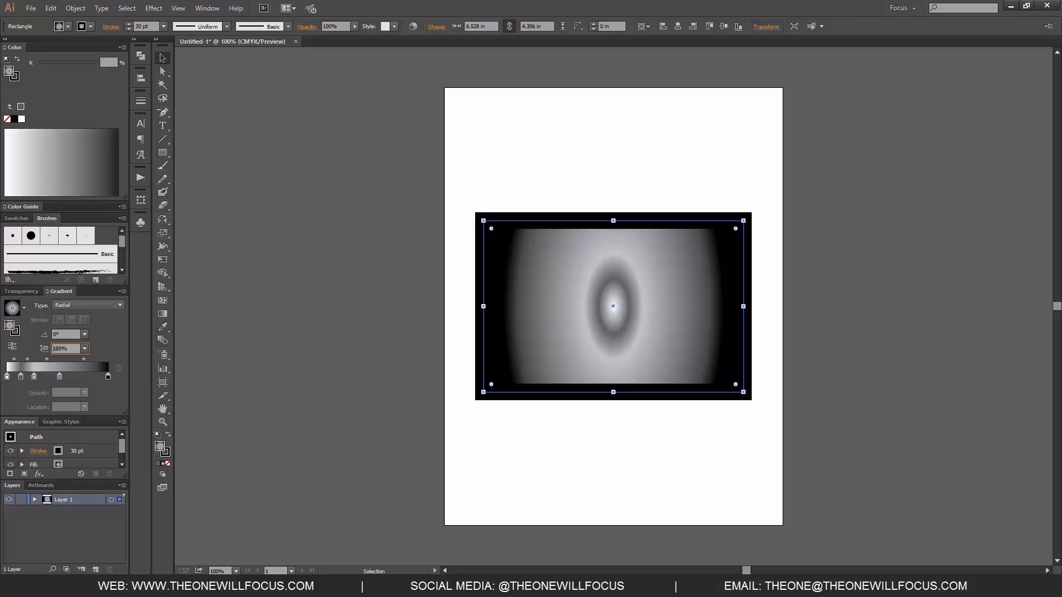
Step: Reverse the radial fill gradient, flip it back, and reverse it again so black sits at the centre
left_click(12, 346)
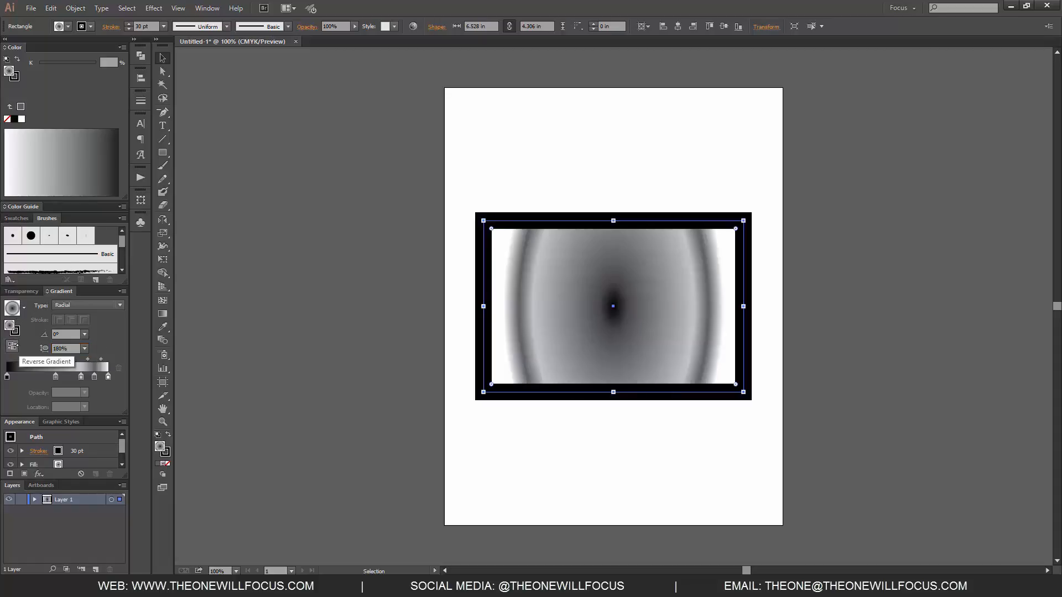
left_click(12, 346)
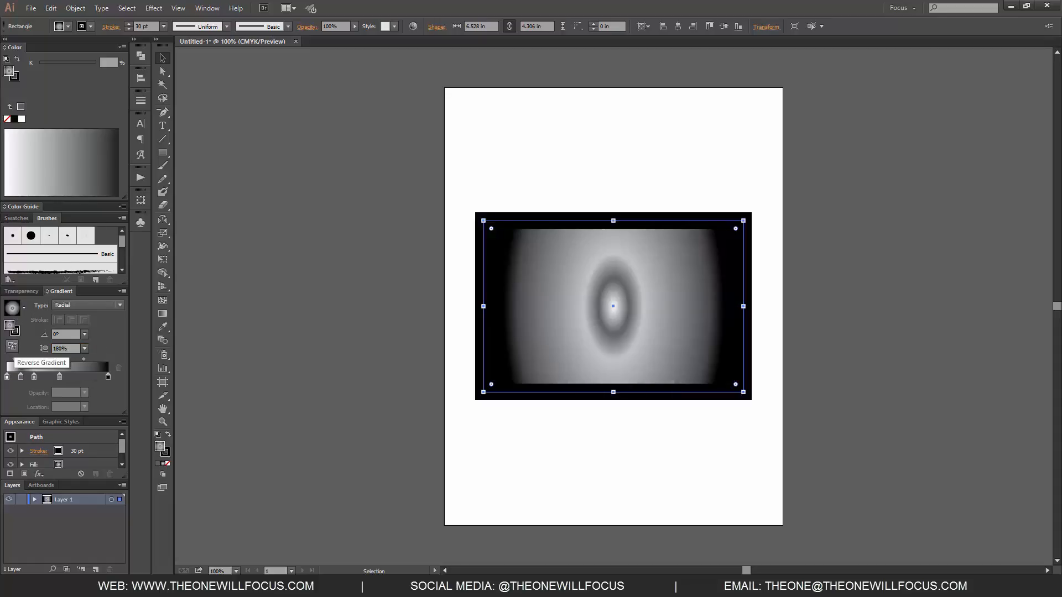
left_click(12, 346)
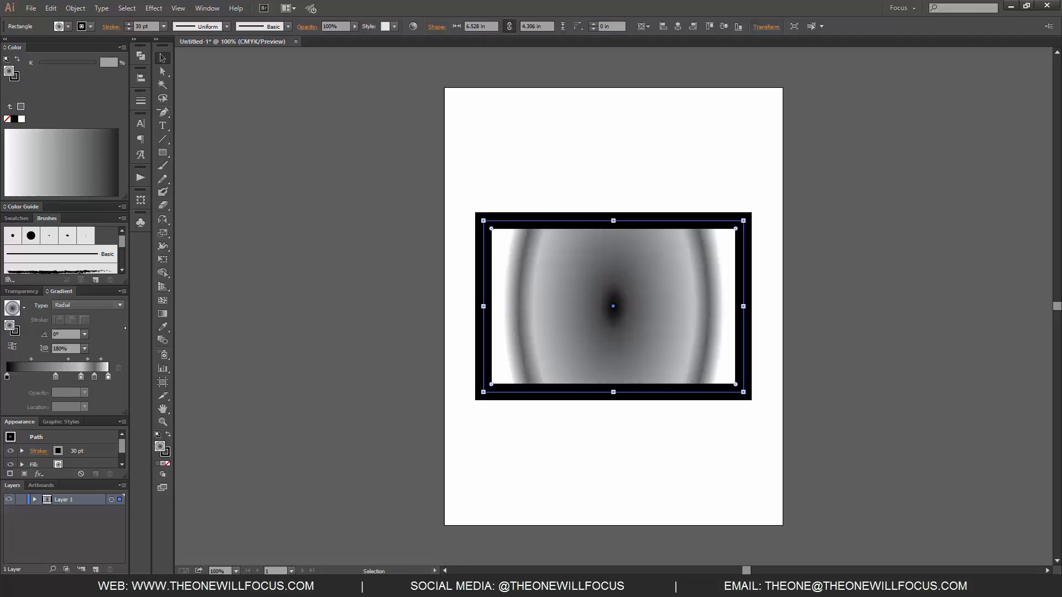
Step: Switch the dark gray gradient stop near the white end to CMYK and color it C 31, M 100, Y 31, K 7
left_click(95, 376)
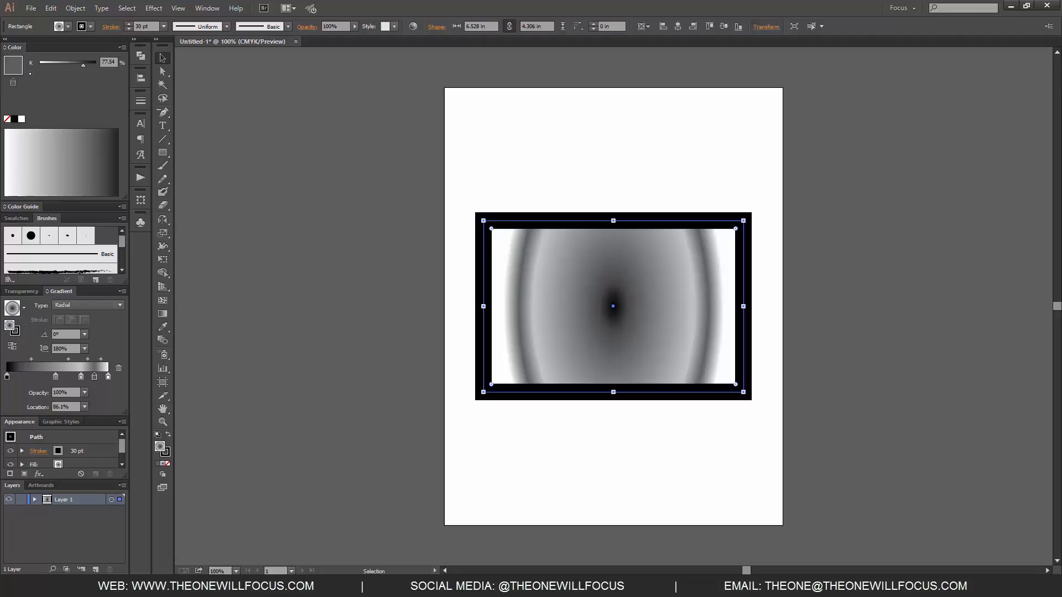
left_click(122, 47)
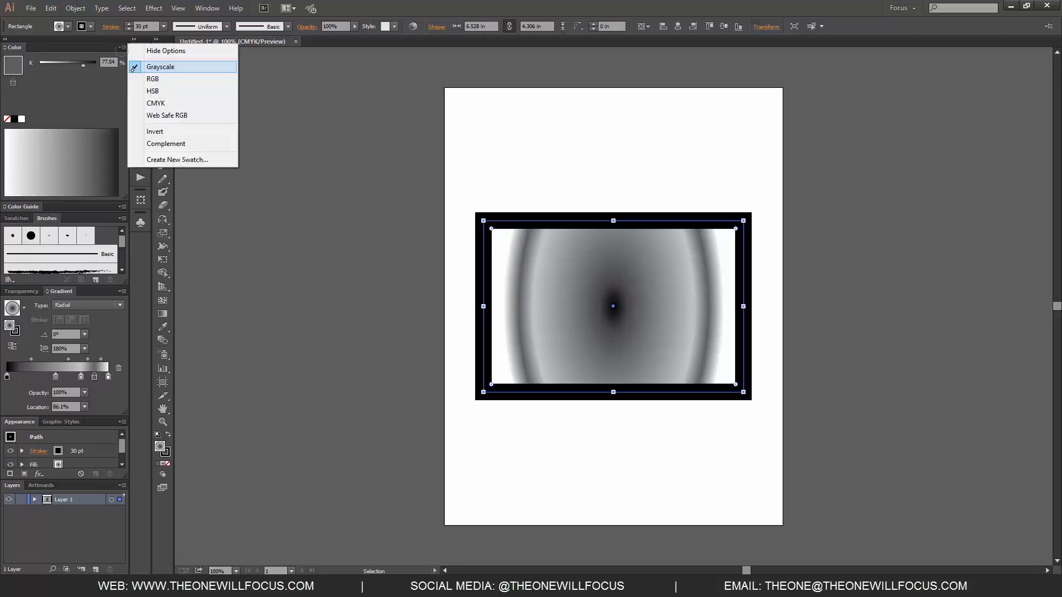
left_click(156, 103)
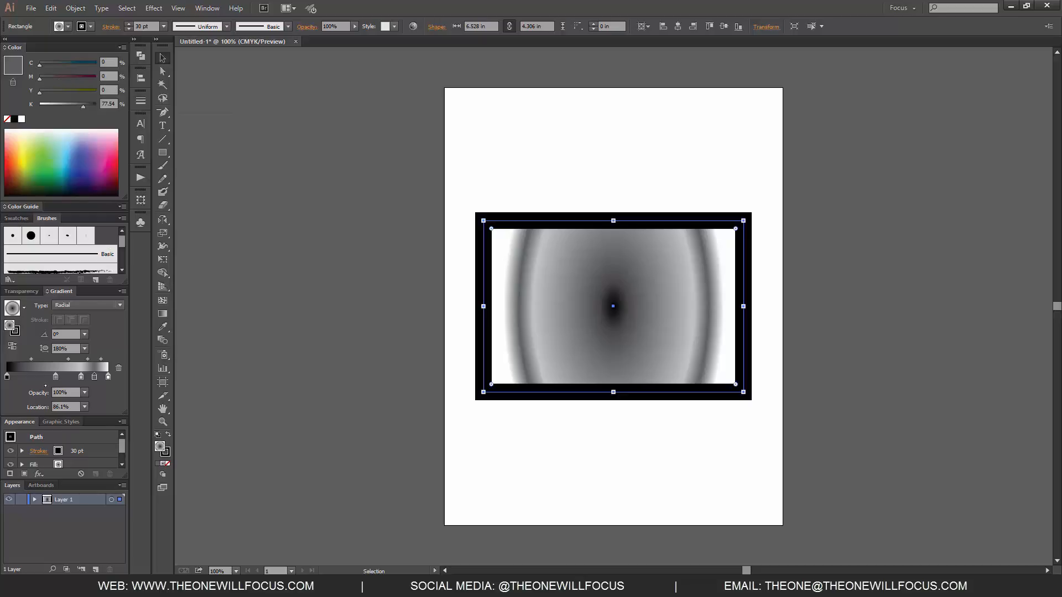
left_click_drag(54, 75, 96, 76)
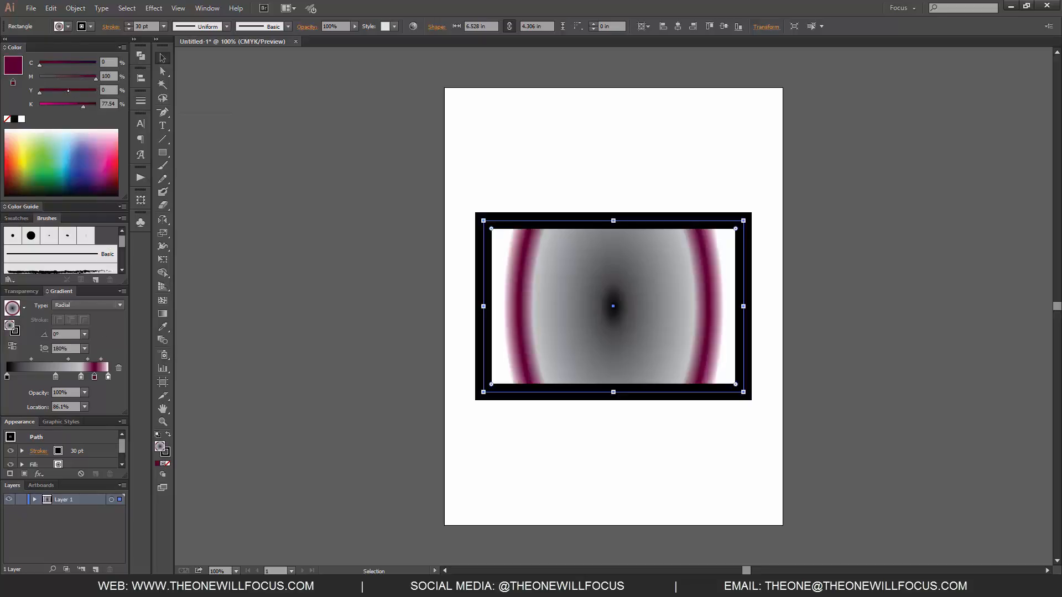
left_click(57, 91)
left_click(43, 105)
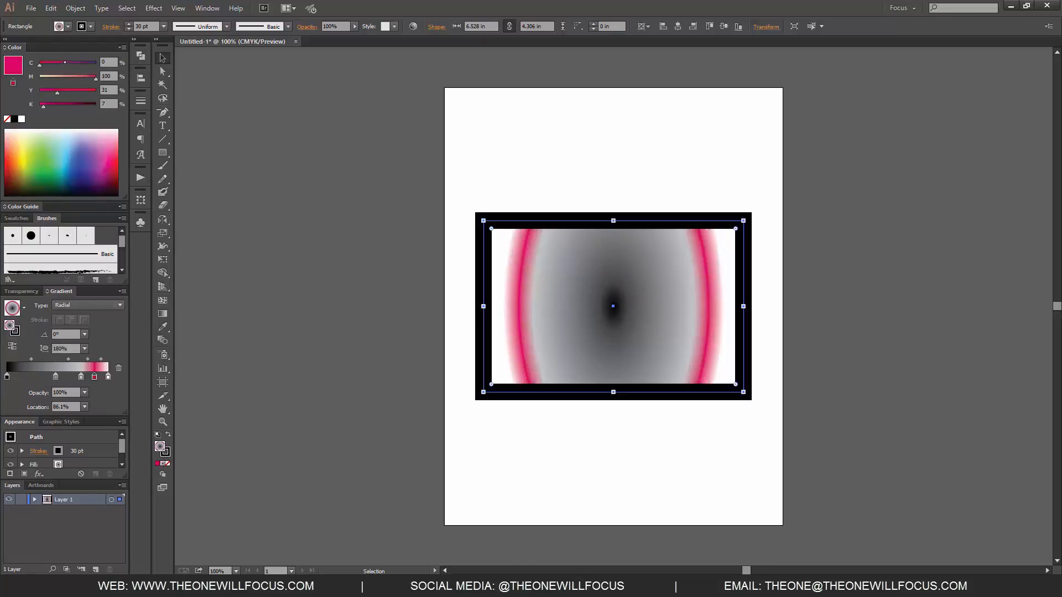
left_click(57, 63)
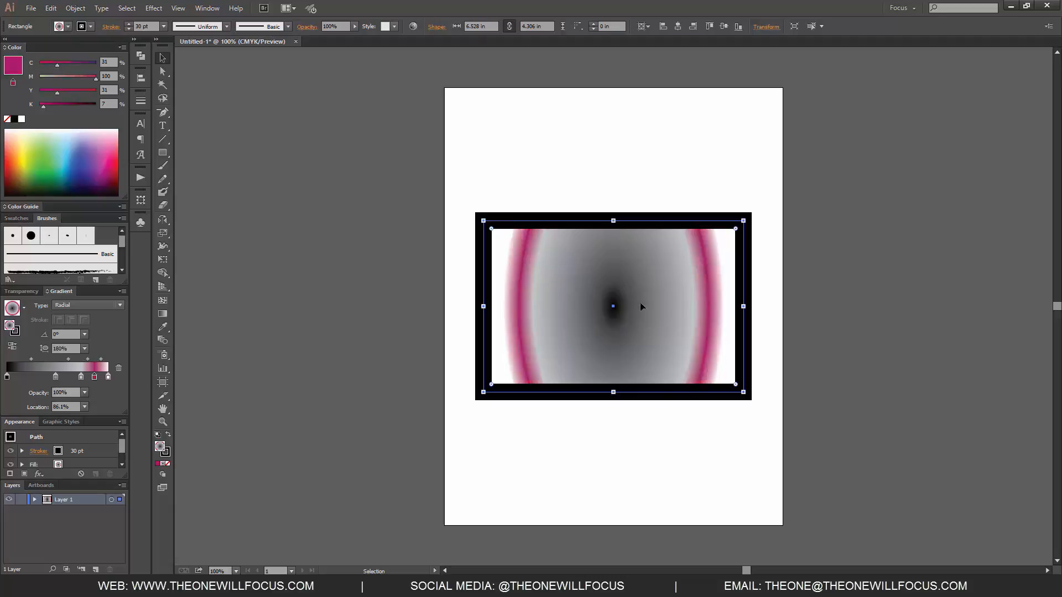
Step: Recolor the light gray gradient stop beside the magenta one to pure cyan with C 100, M 0, Y 0, K 0
double_click(80, 376)
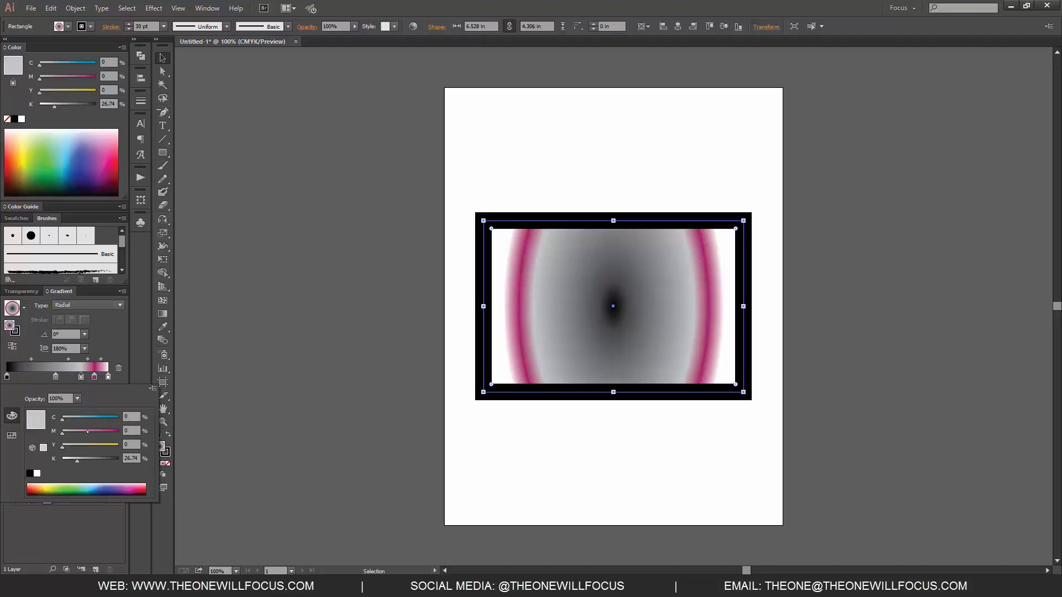
left_click(87, 431)
left_click(84, 445)
left_click(88, 418)
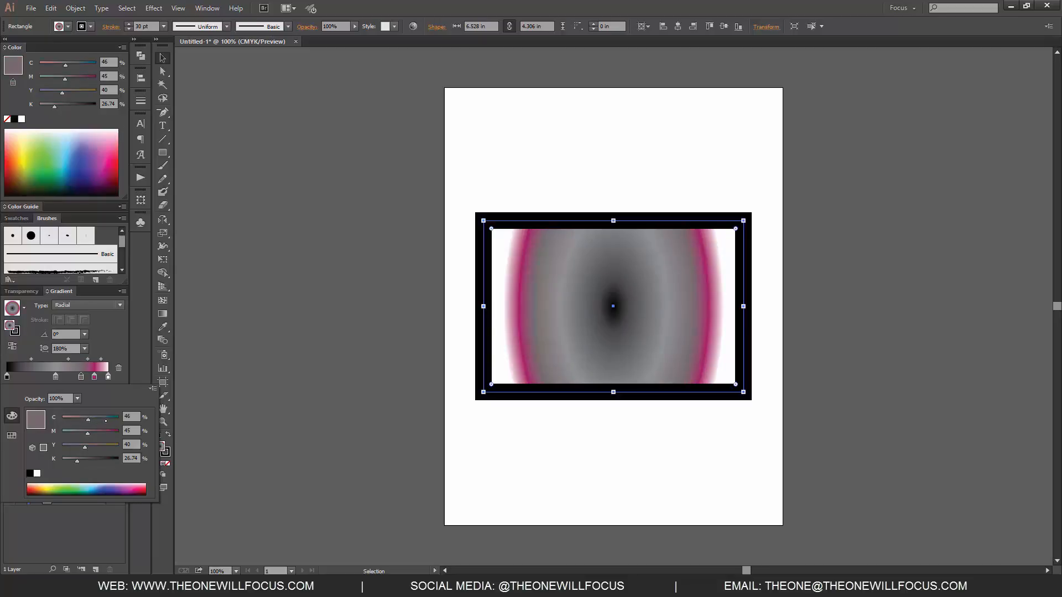
left_click_drag(88, 420, 59, 460)
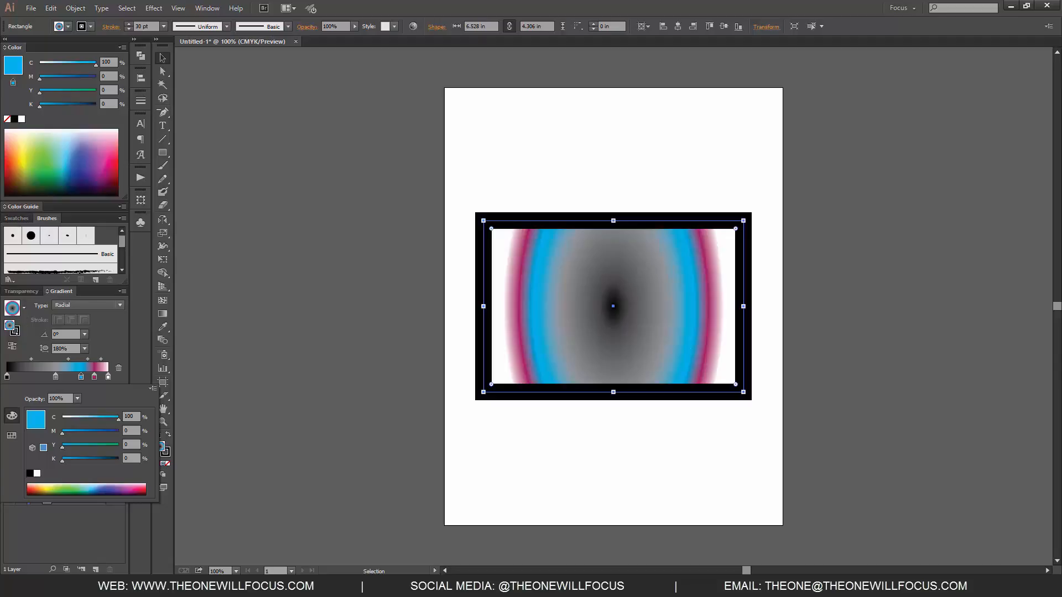
left_click(89, 352)
Step: Apply a linear gradient to the rectangle's stroke and set its fill to none
left_click(13, 330)
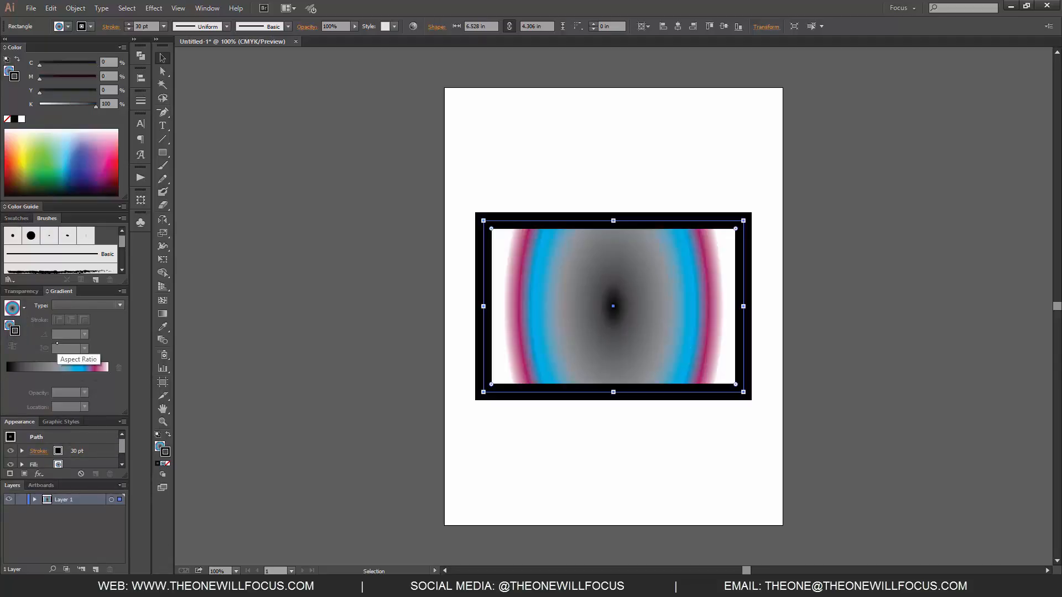
left_click(88, 306)
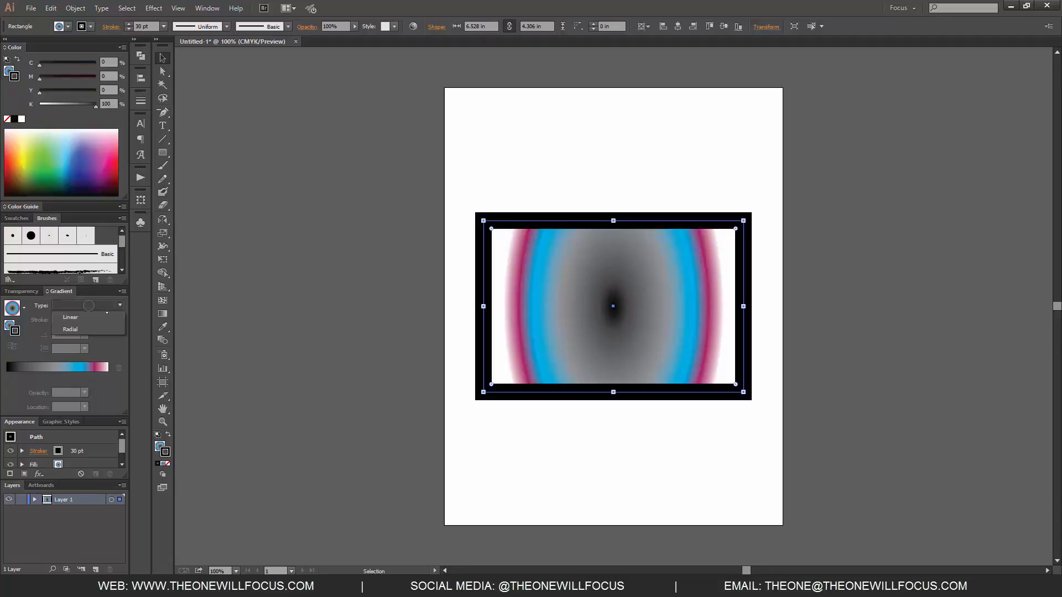
left_click(101, 318)
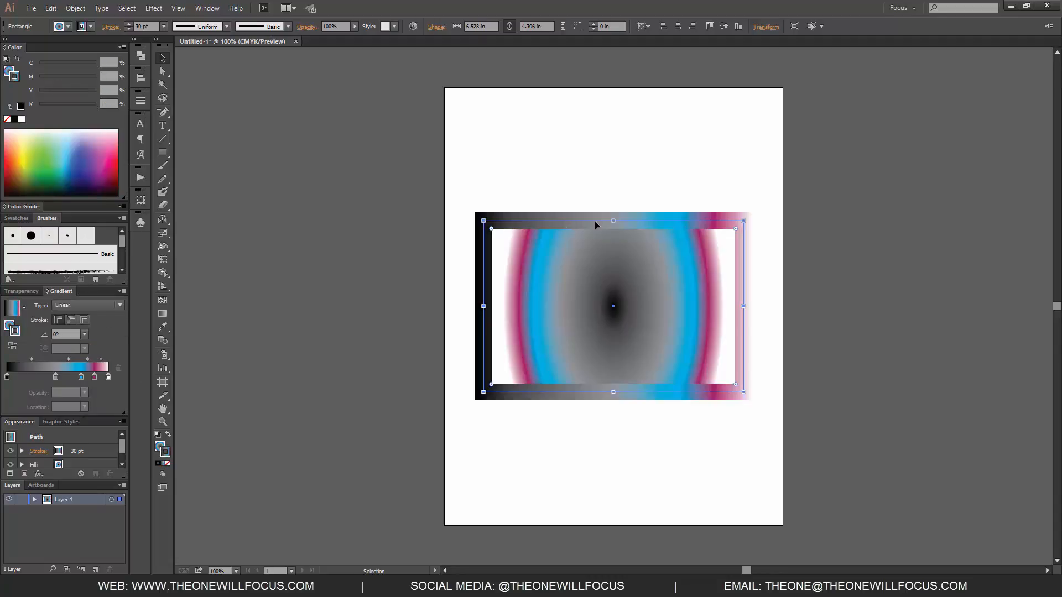
left_click(10, 324)
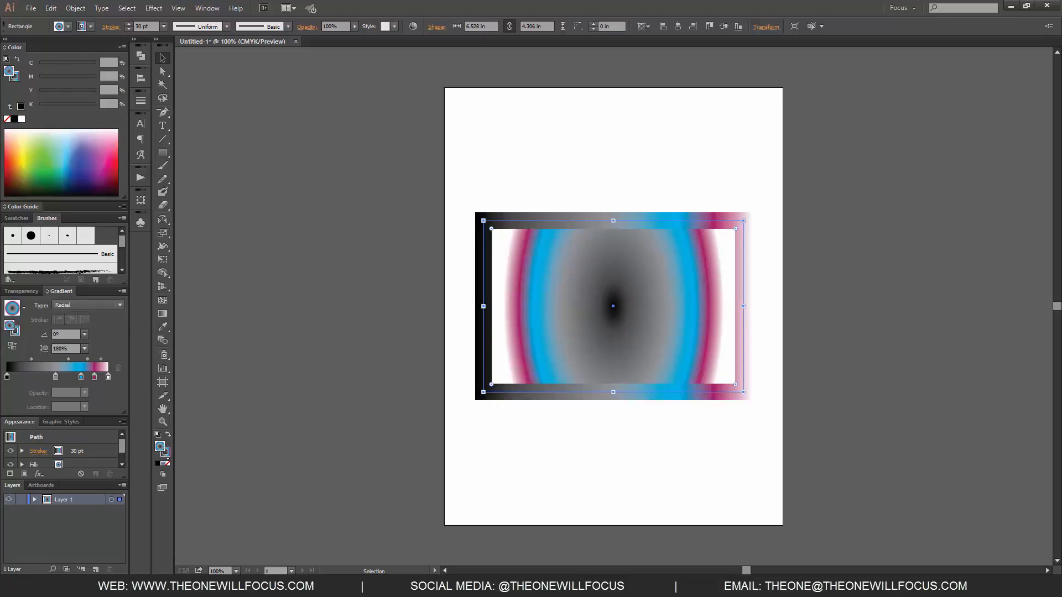
key("slash")
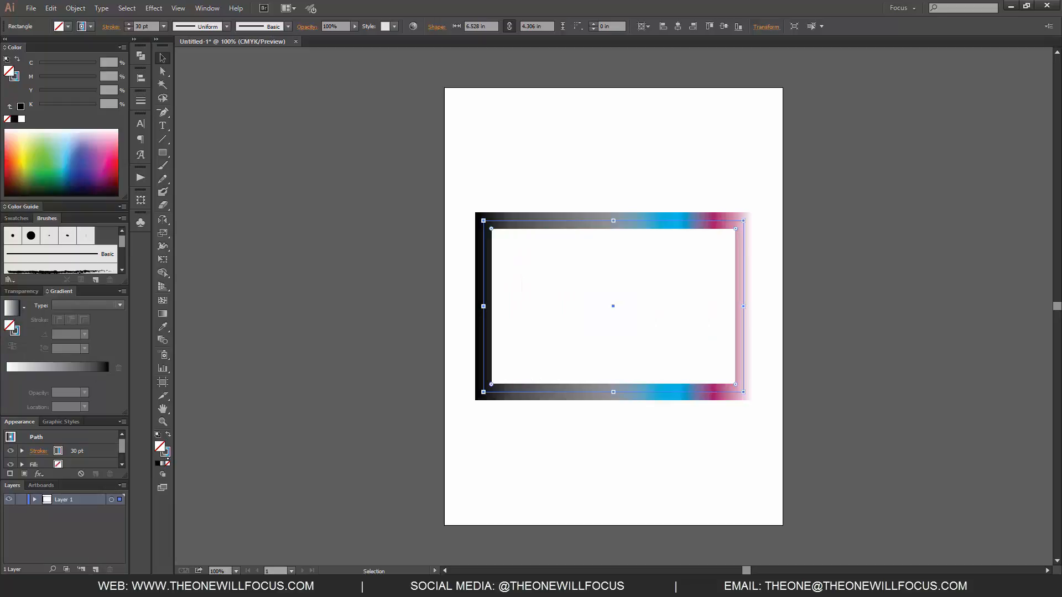
Step: Reduce the stroke gradient to two stops, black at the start and the gray stop at 100% location
left_click(14, 331)
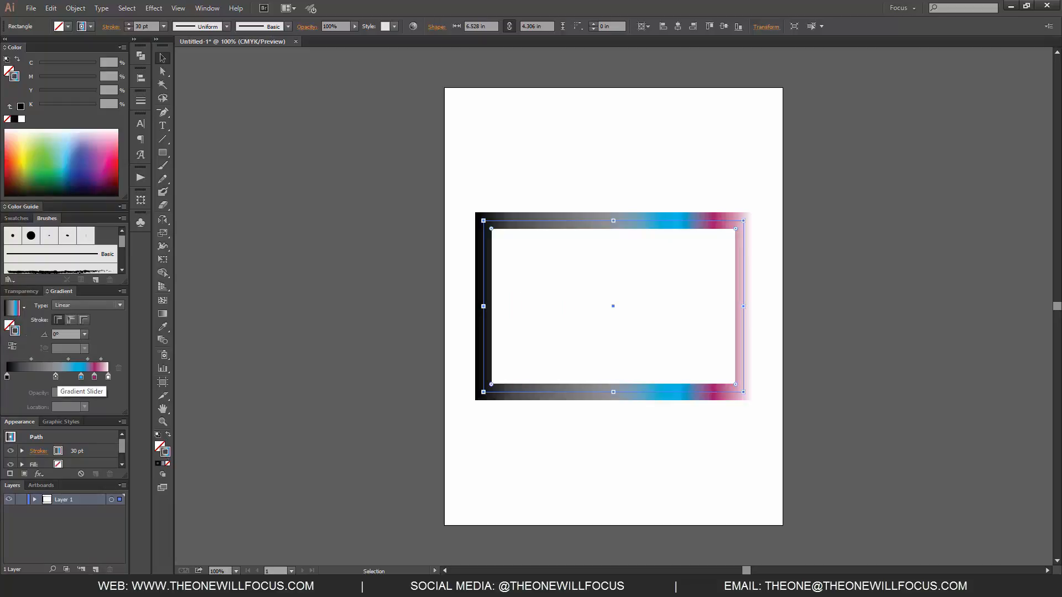
mouse_move(56, 377)
left_mouse_down()
mouse_move(56, 394)
mouse_move(90, 384)
mouse_move(94, 394)
mouse_move(108, 377)
left_mouse_up()
left_click(97, 376)
left_click(57, 376)
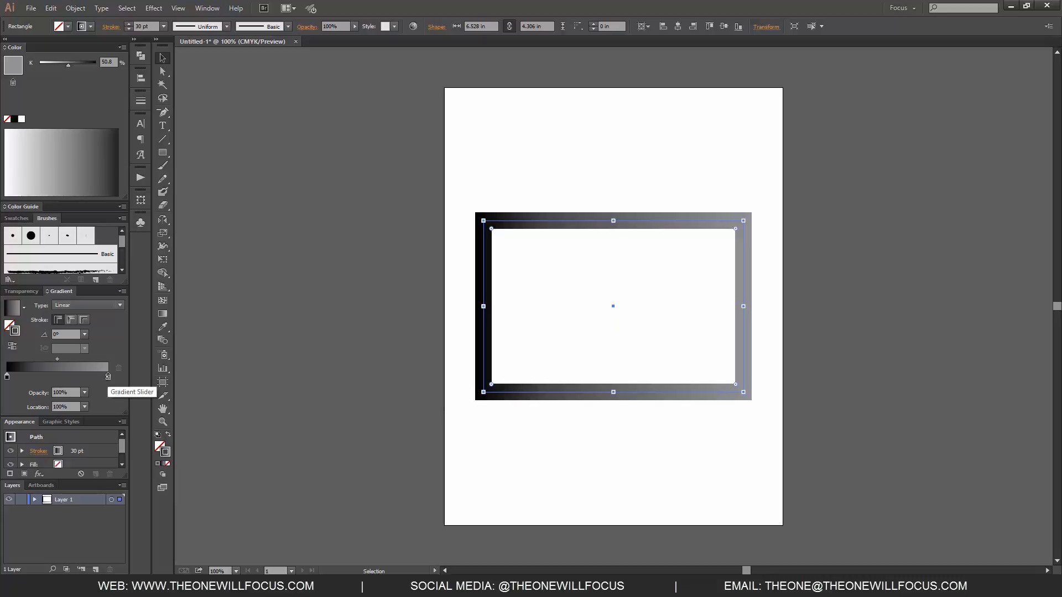
Step: Color the stroke gradient's gray end stop red with C 0, M 100, Y 100, K 0
double_click(108, 376)
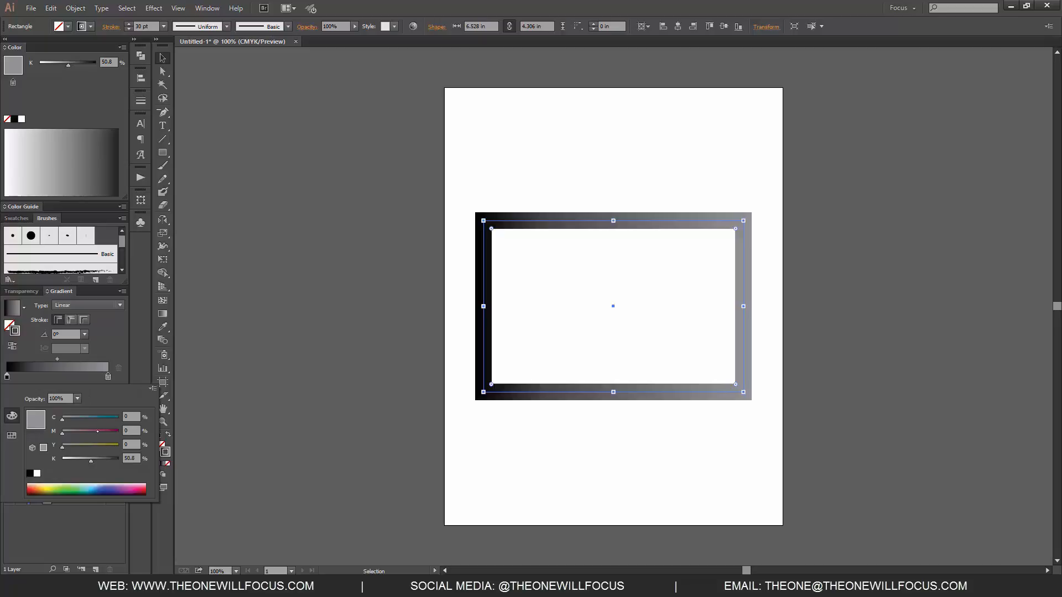
mouse_move(98, 431)
left_mouse_down()
mouse_move(127, 432)
mouse_move(127, 446)
mouse_move(29, 447)
left_mouse_up()
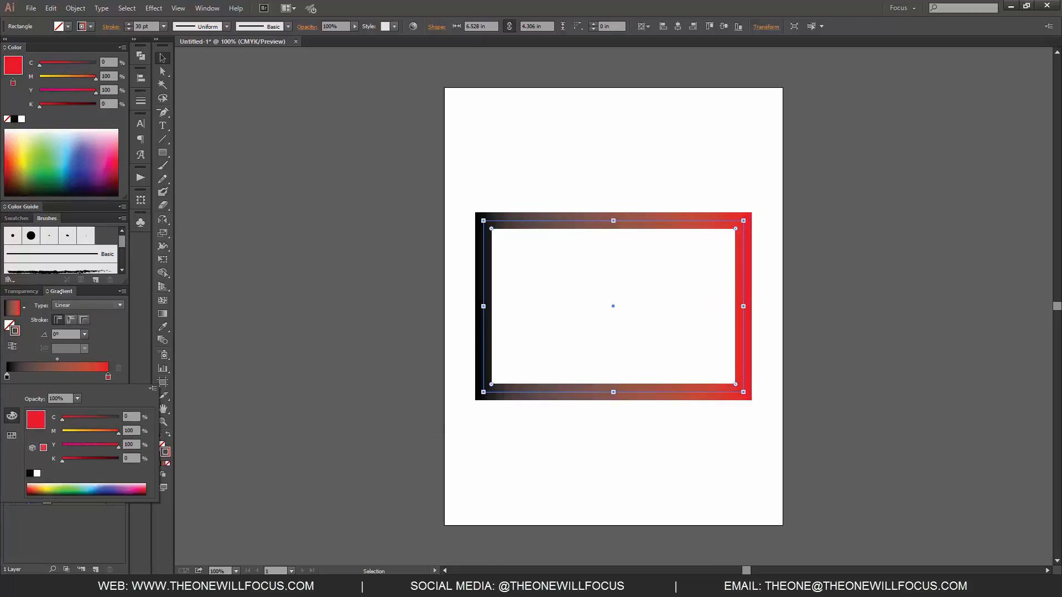
left_click(652, 386)
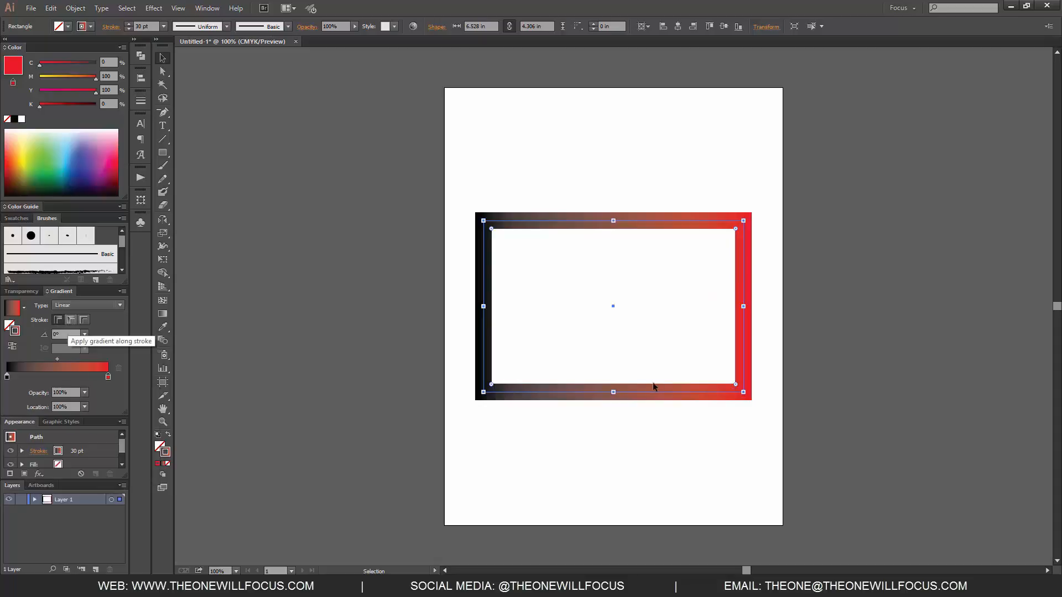
Step: Apply the linear gradient along the stroke, then deselect the rectangle to inspect it and reselect it
left_click(71, 321)
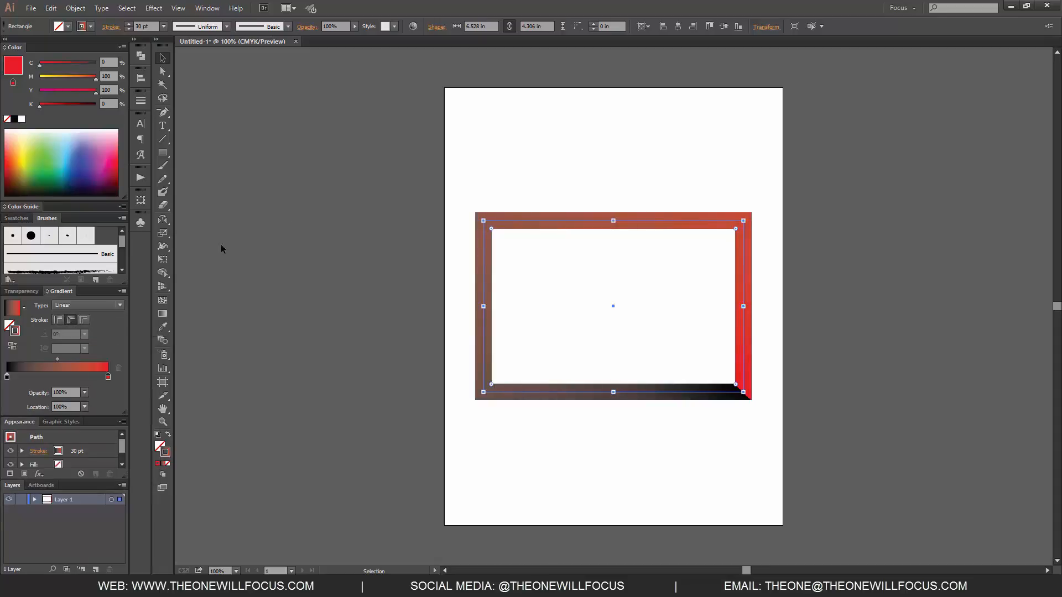
left_click(774, 404)
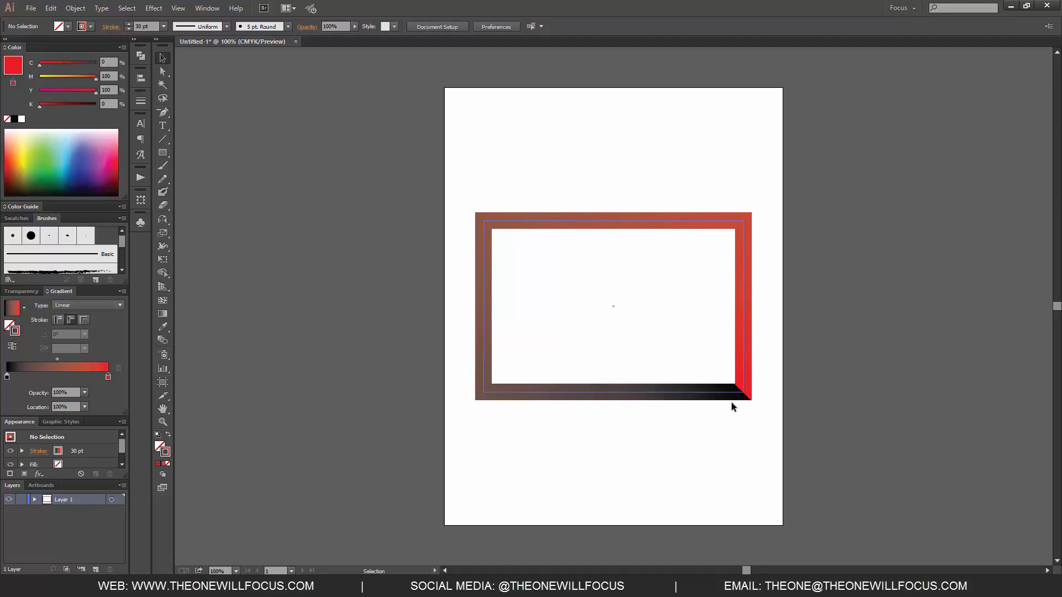
left_click(677, 385)
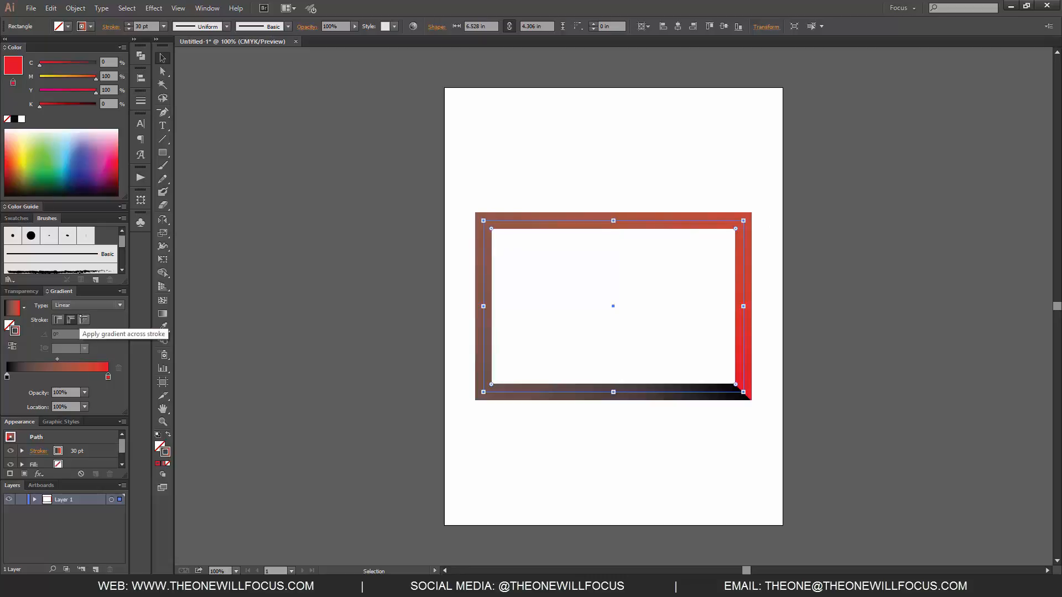
Step: Apply the linear gradient across the stroke, and try reversing it and flipping it back
left_click(84, 320)
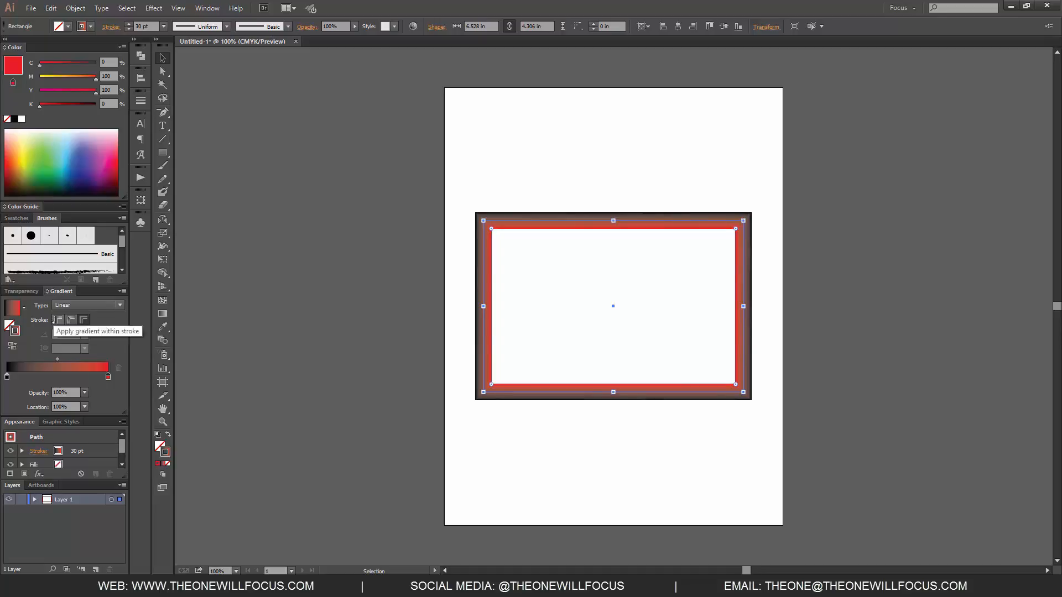
left_click(12, 346)
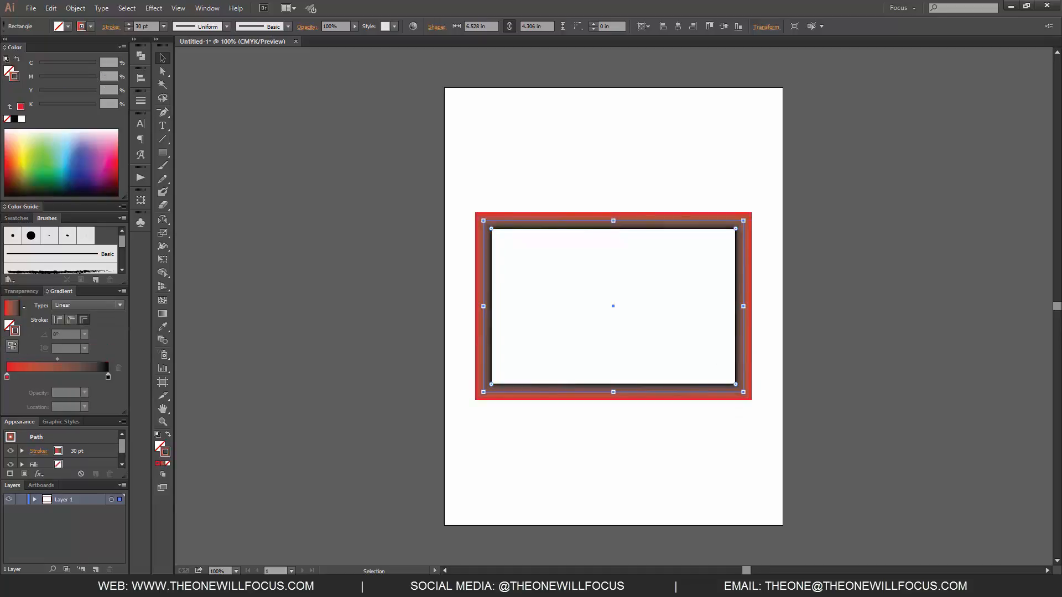
left_click(11, 346)
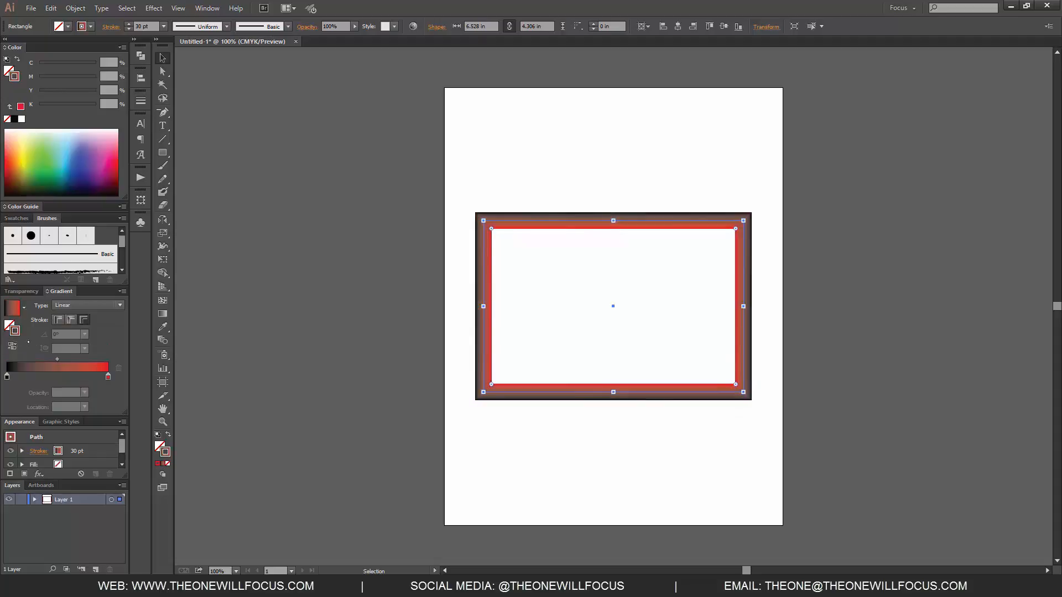
Step: Change the stroke gradient to Radial and compare the within, along and across stroke options, ending with within stroke
left_click(70, 305)
left_click(97, 330)
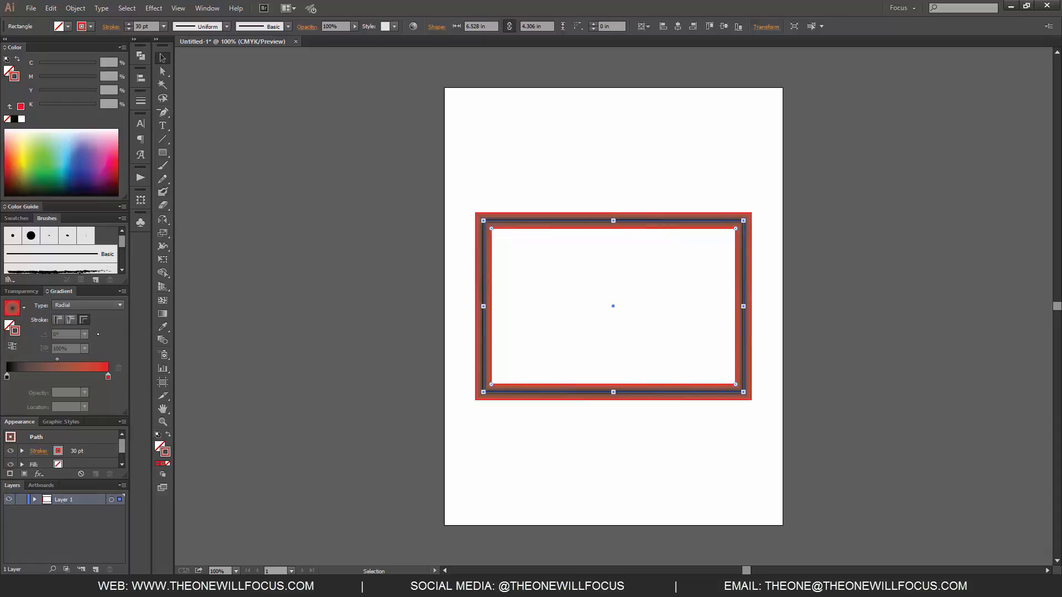
left_click(59, 320)
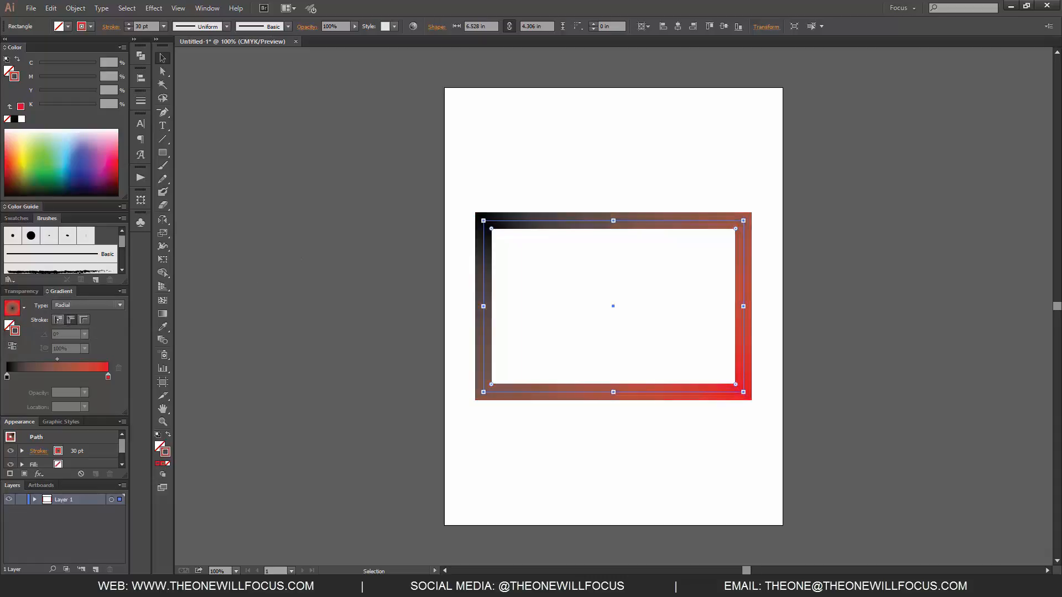
left_click(71, 320)
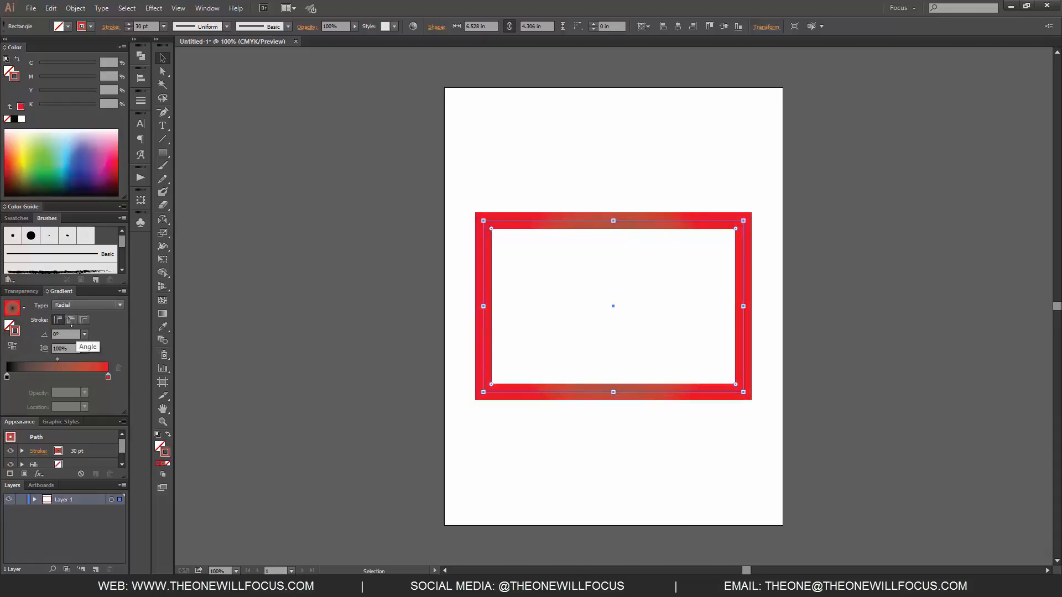
left_click(70, 319)
left_click(83, 320)
left_click(57, 320)
Step: Try changing the radial stroke gradient's angle, reset it to 0°, and raise it to 40°
left_click(61, 335)
key("shift+Up")
type("0")
key("Tab")
left_click(63, 334)
key("shift+Up")
key("shift+Up")
key("shift+Up")
key("shift+Up")
Step: Raise the radial stroke gradient's aspect ratio in 10% increments to at least 400%
left_click(78, 348)
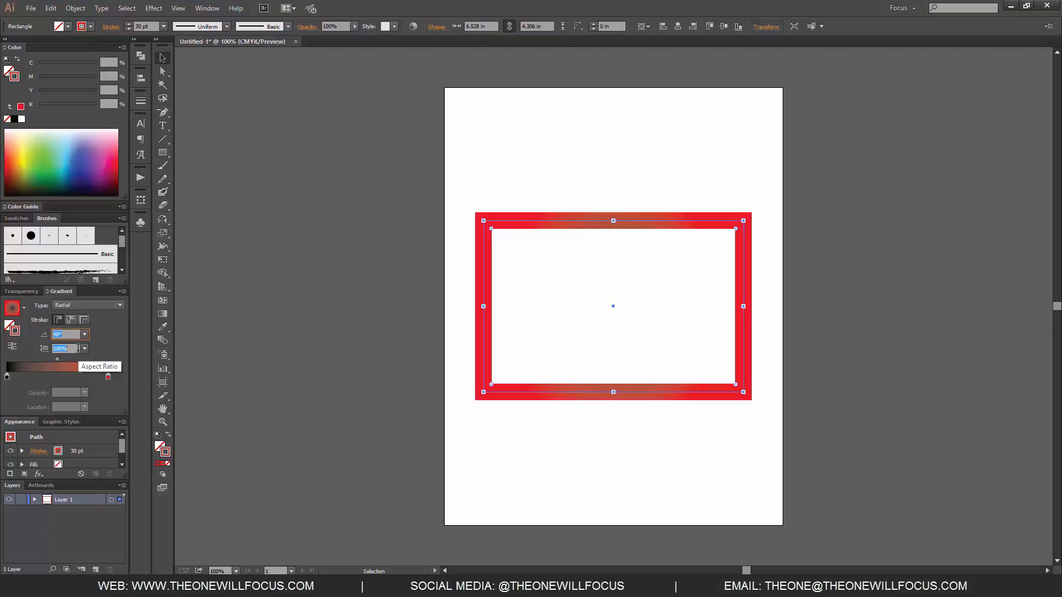
key("shift+Up")
key("shift+Up")
key("shift+Up")
key("shift+Up")
key("shift+Up")
key("shift+Up")
key("shift+Up")
key("shift+Up")
key("shift+Up")
key("shift+Up")
key("shift+Up")
key("shift+Up")
key("shift+Up")
key("shift+Up")
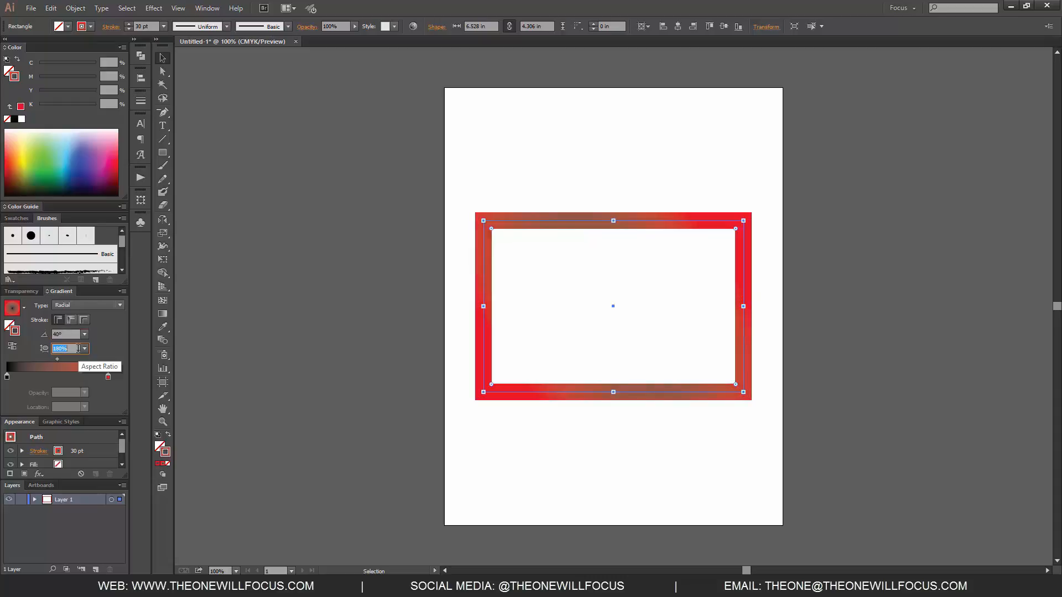
key("shift+Up")
key("shift+Up")
key("shift+Up")
key("shift+Up")
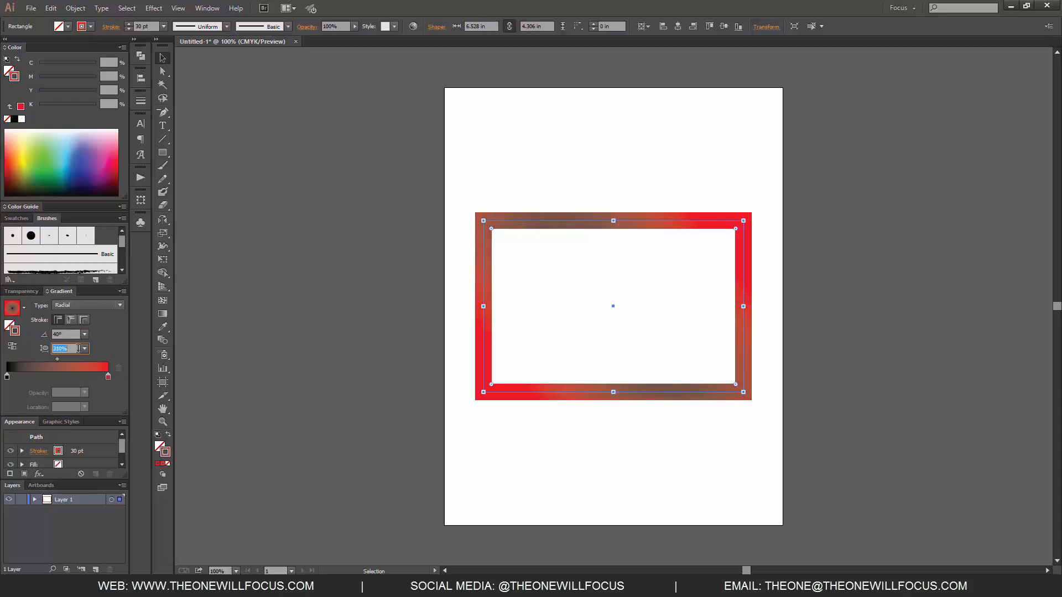
key("shift+Up")
key("shift+Up")
key("shift+Up")
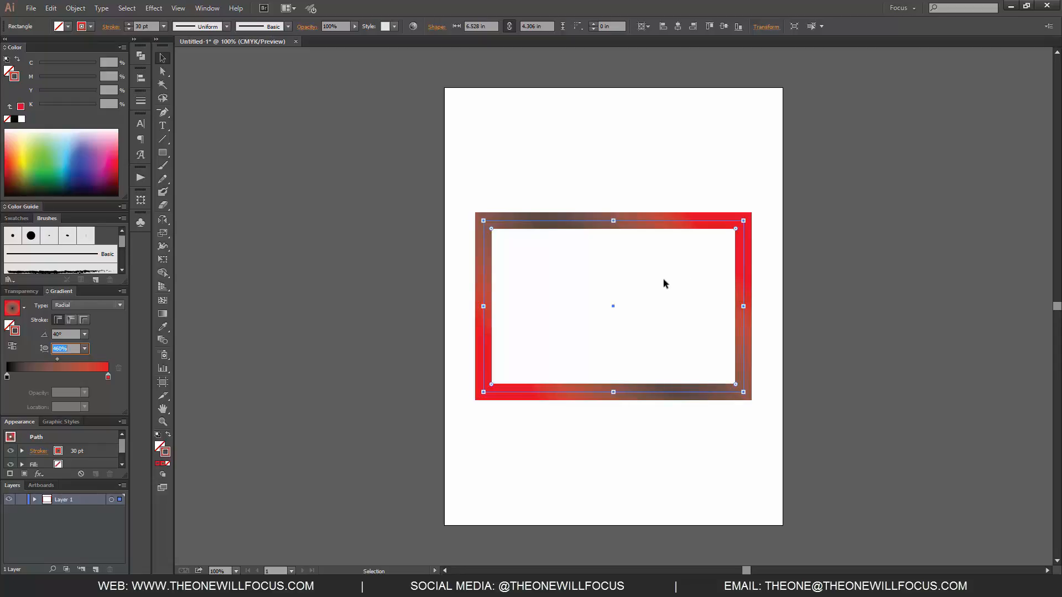
Step: Swap the rectangle's fill and stroke so the radial gradient fills the shape and the stroke is none
type("X")
left_click(158, 445)
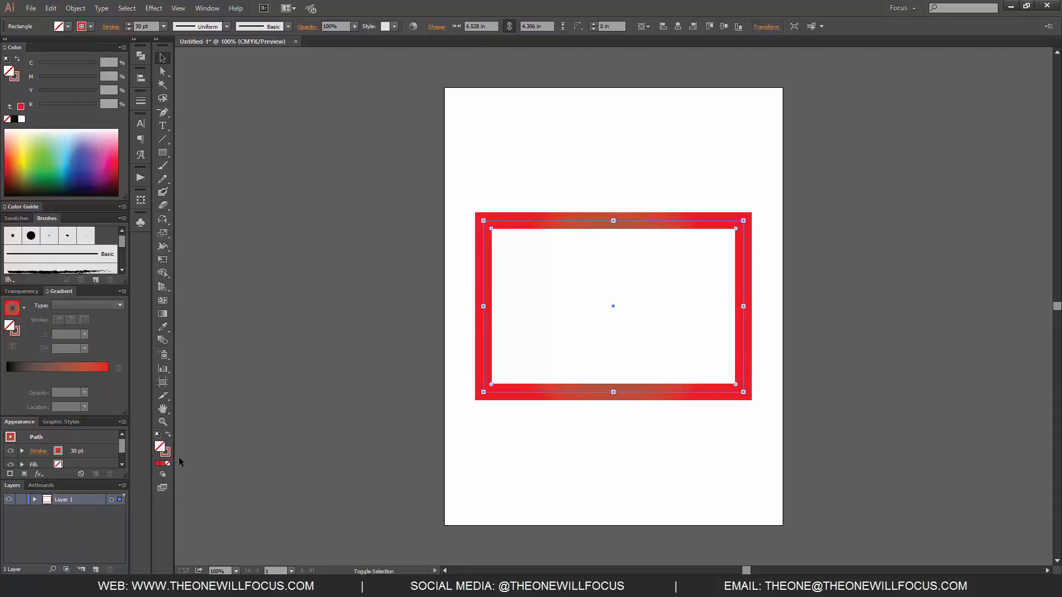
key("shift+x")
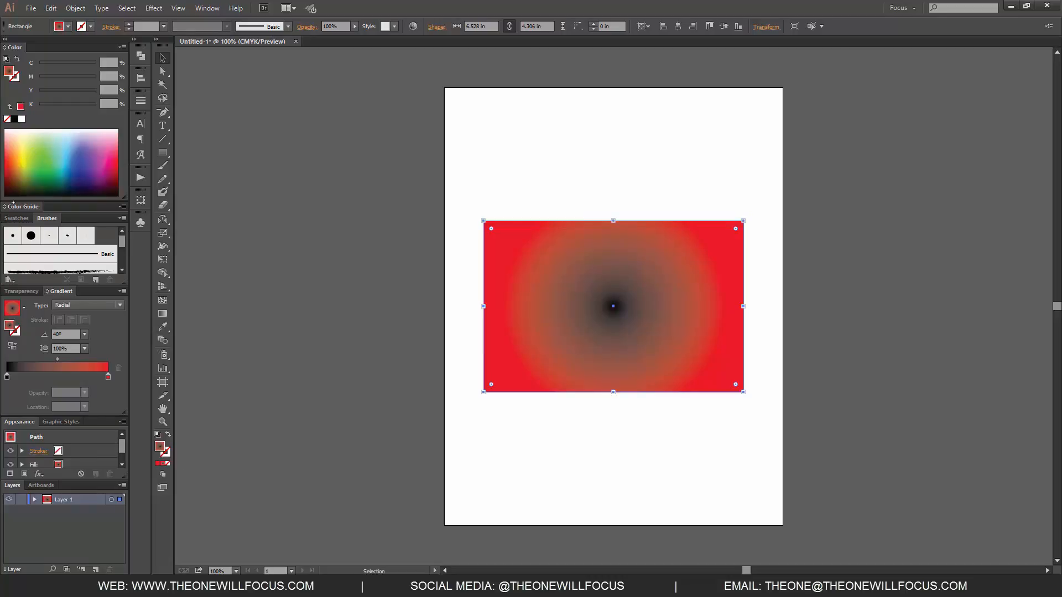
Step: Recolor the radial gradient's black center stop to purple in CMYK, with C 77, M 94, Y 0 and K 0
left_click(7, 377)
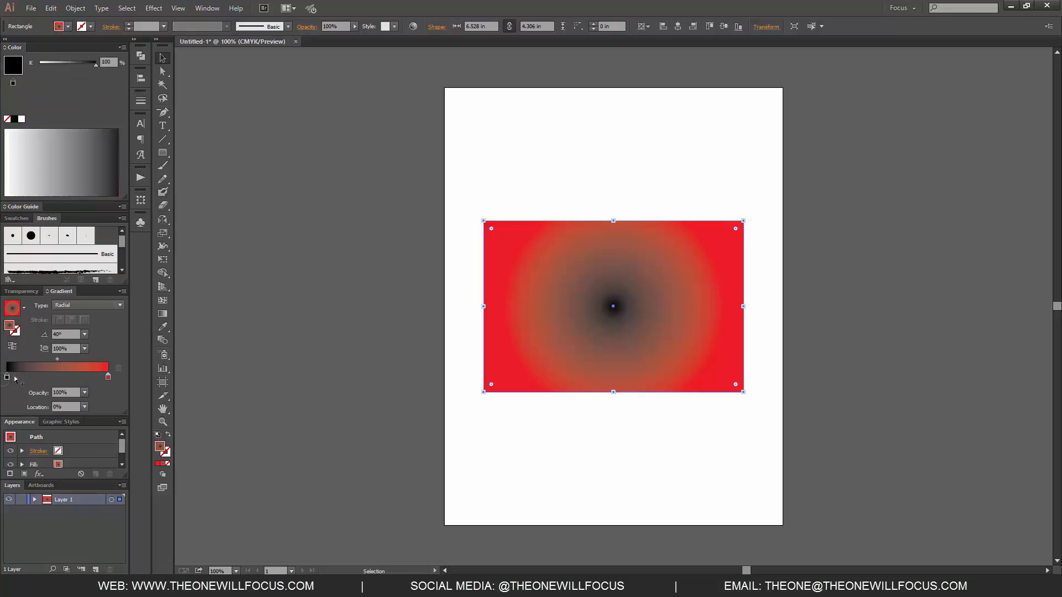
left_click(122, 47)
left_click(158, 103)
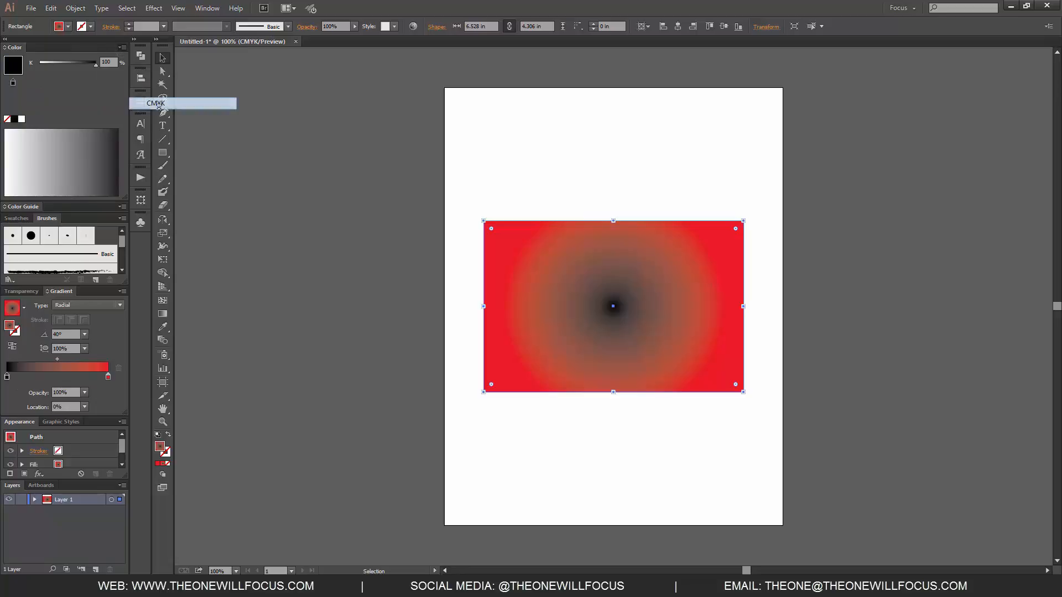
left_click_drag(61, 78, 105, 65)
left_click_drag(69, 103, 35, 104)
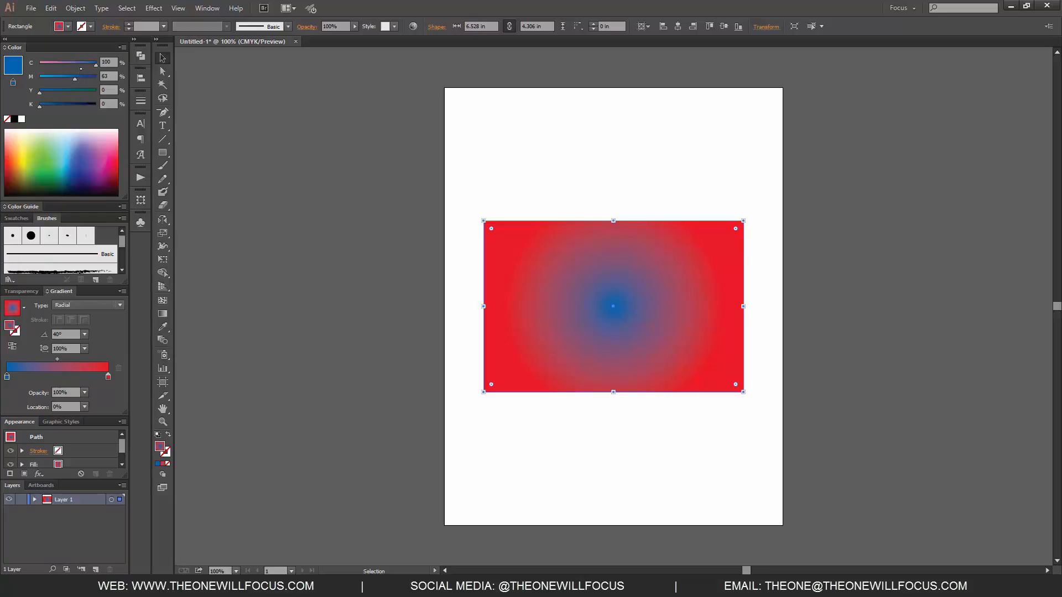
left_click(76, 65)
left_click_drag(75, 78, 92, 79)
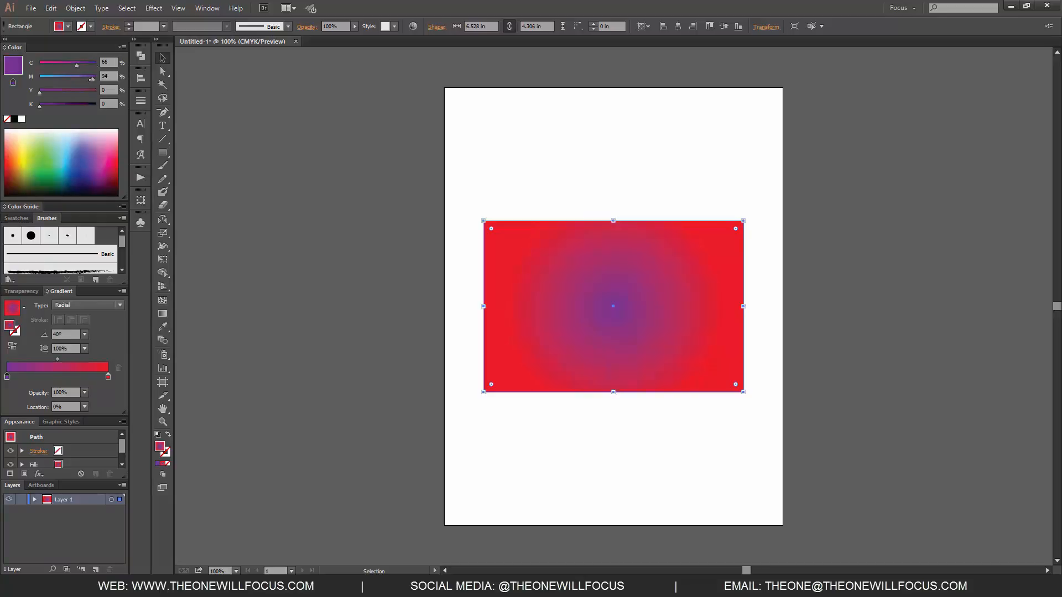
left_click(83, 63)
Step: With the Gradient tool, enlarge the radial gradient's radius slightly and squeeze it into an ellipse with a 63.1% aspect ratio
key("g")
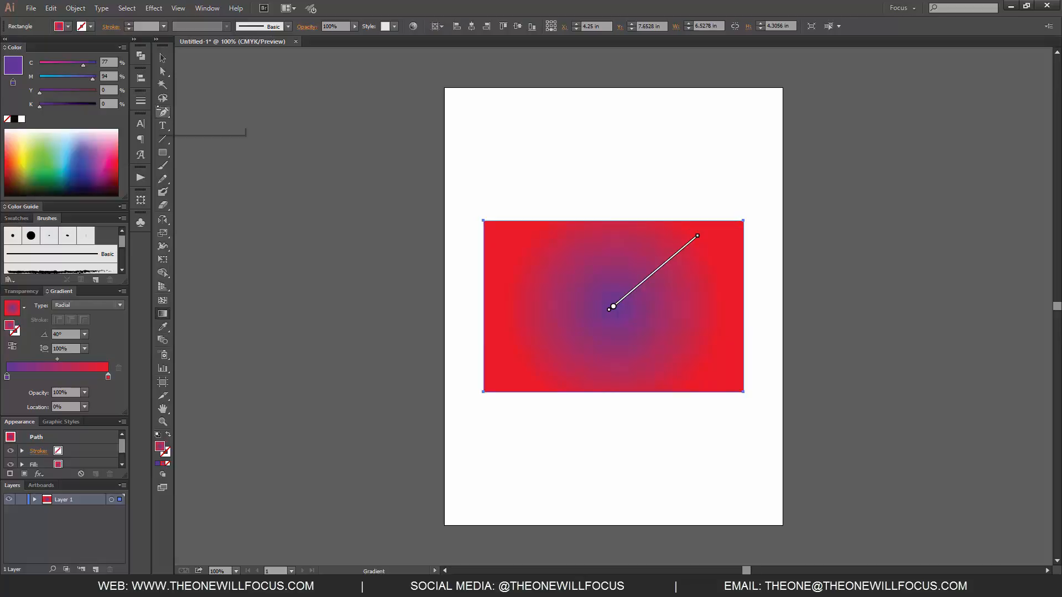
mouse_move(617, 310)
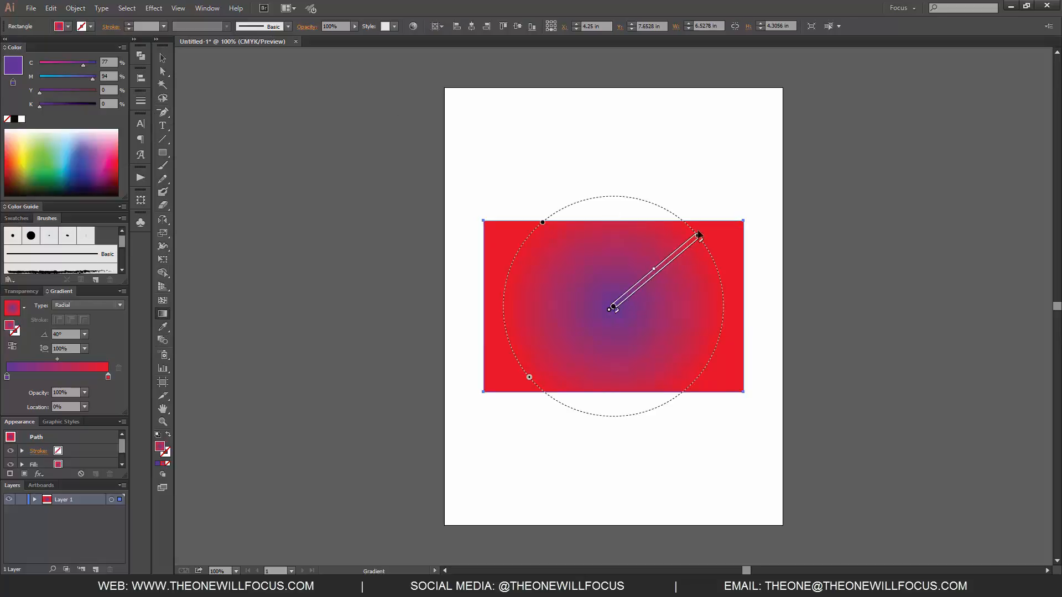
mouse_move(699, 234)
left_mouse_down()
mouse_move(742, 199)
mouse_move(711, 224)
left_mouse_up()
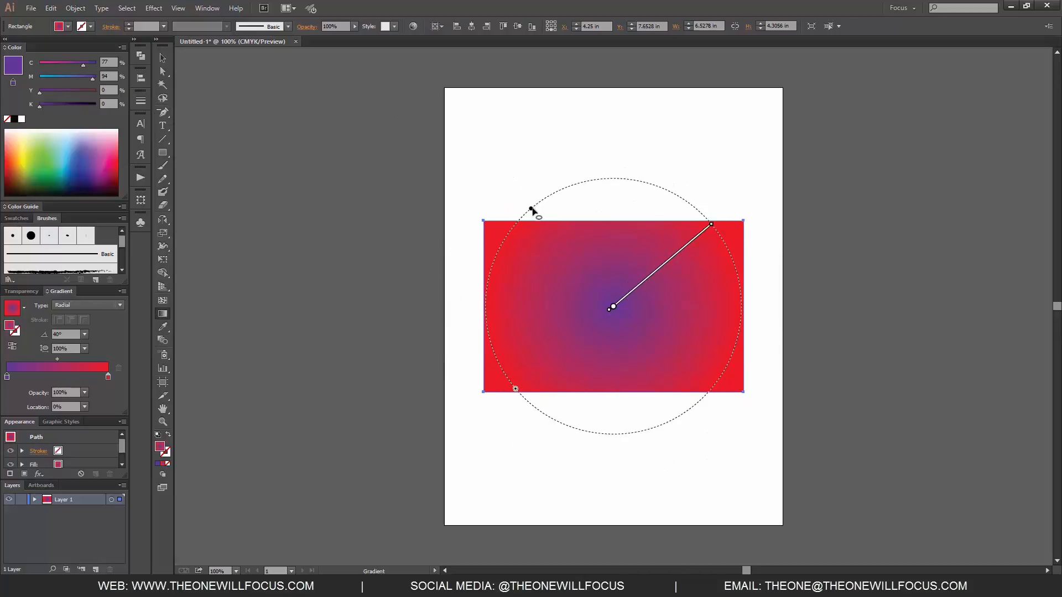
left_click_drag(530, 208, 561, 244)
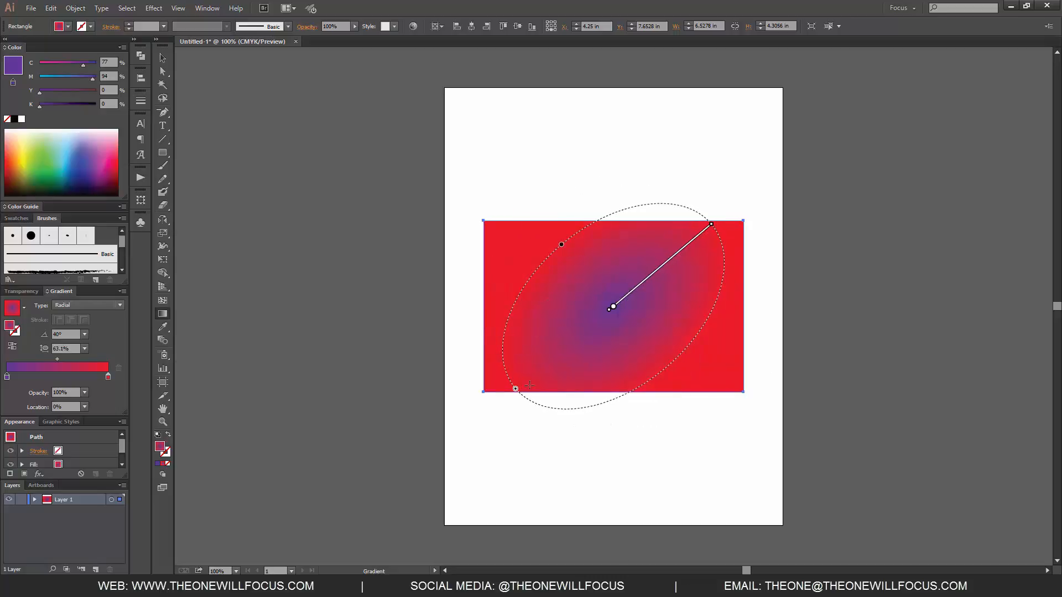
Step: Move the purple stop outward to 33.88% on the gradient annotator, check its color options, and rotate the gradient to -20.9°
mouse_move(617, 310)
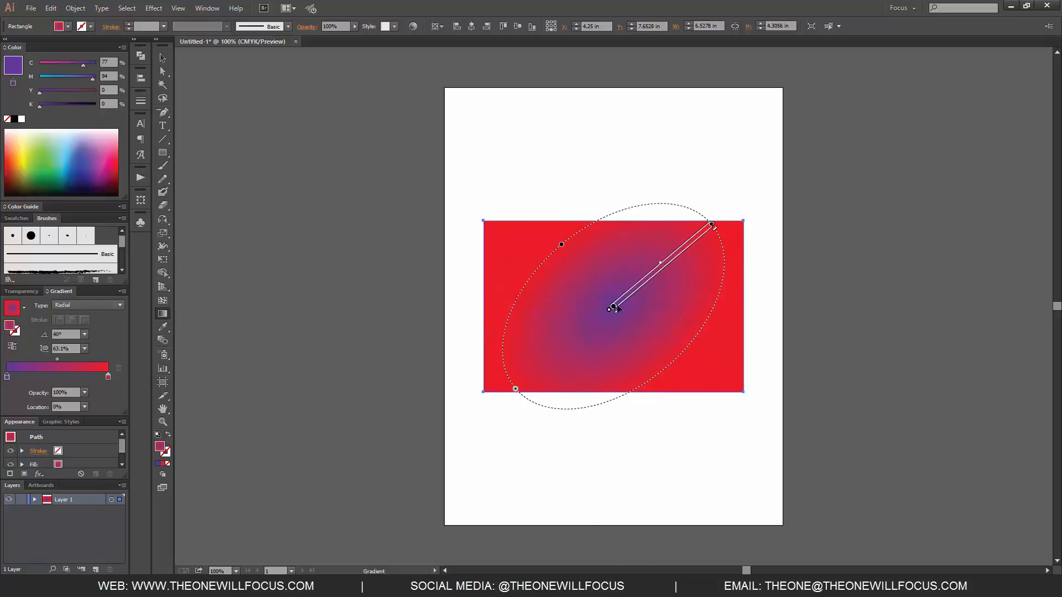
left_click_drag(618, 313, 646, 279)
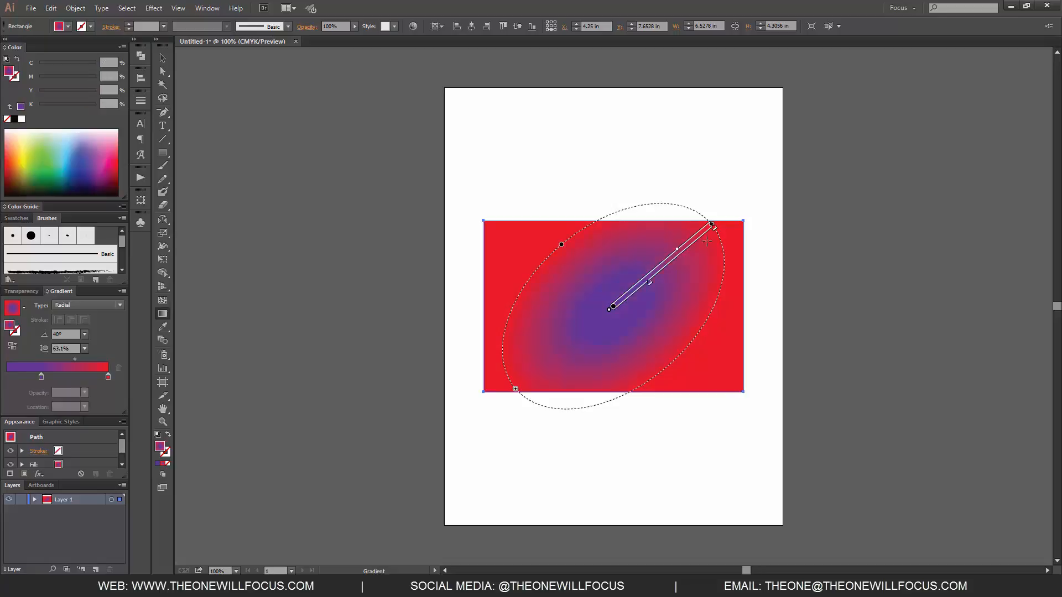
double_click(650, 284)
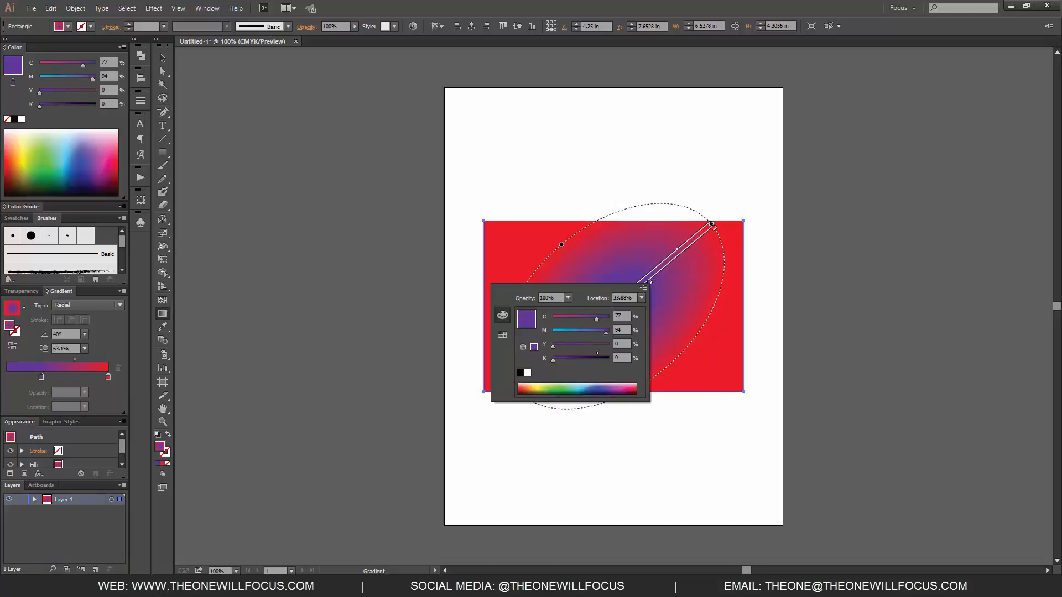
left_click(711, 225)
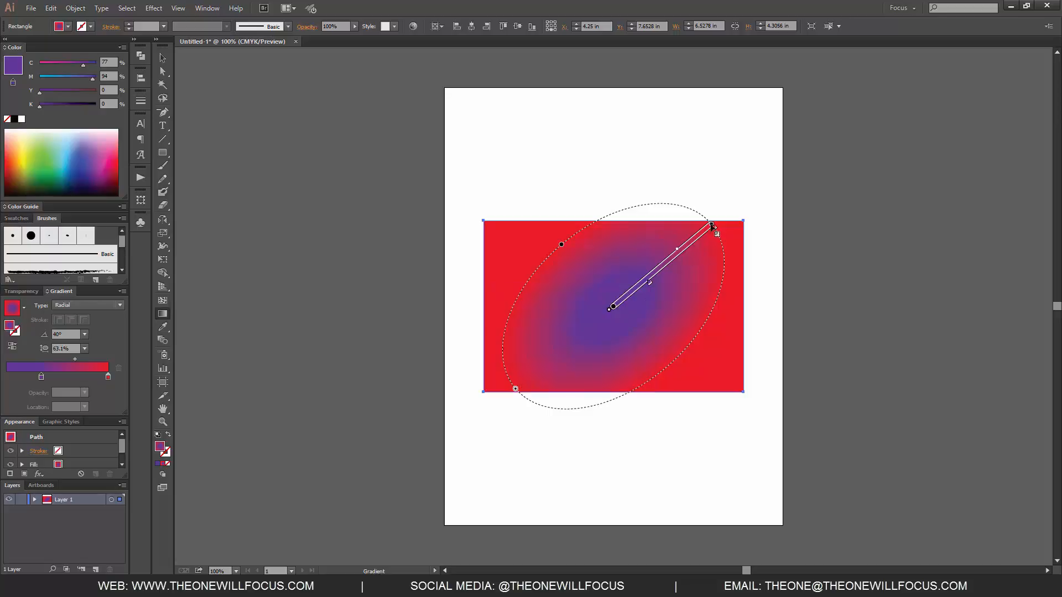
left_click_drag(717, 222, 732, 352)
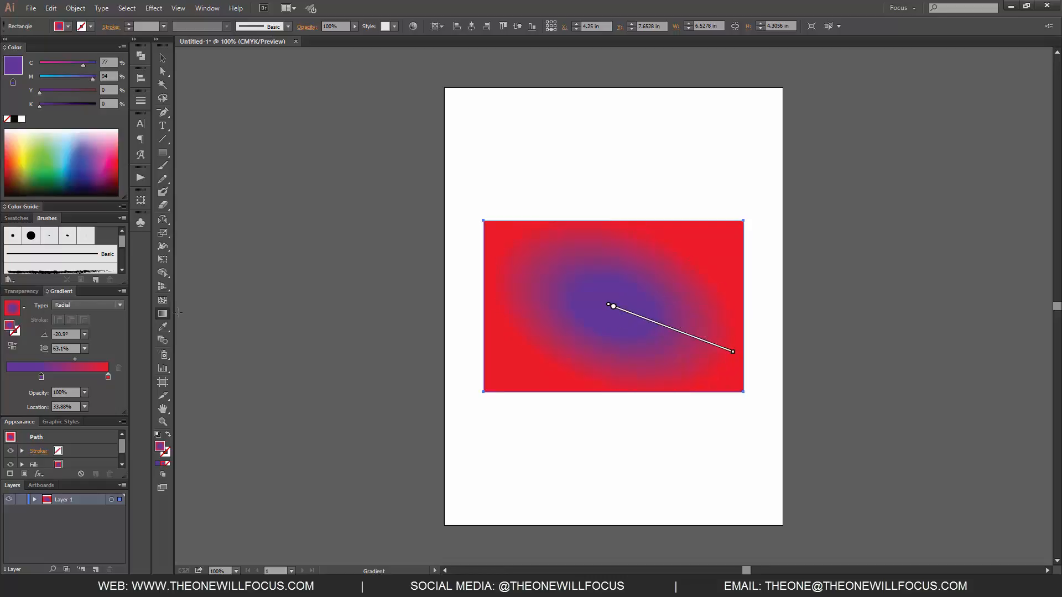
Step: Change the fill gradient to Linear, angle it to 30.7° with the annotator, and view the purple stop's color options
left_click(87, 305)
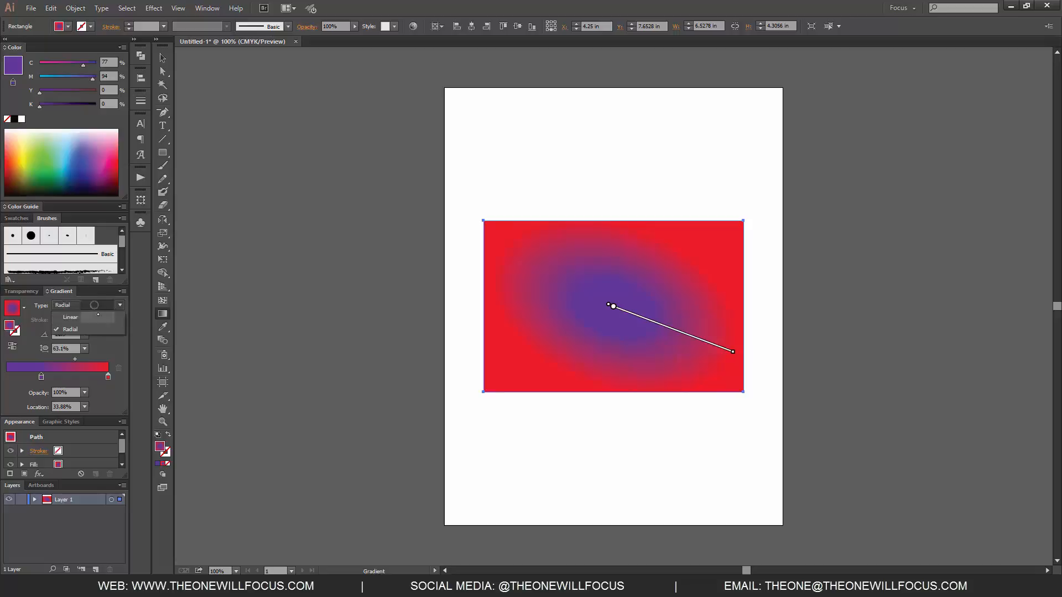
left_click(64, 317)
mouse_move(744, 307)
left_mouse_down()
mouse_move(641, 307)
mouse_move(605, 233)
left_mouse_up()
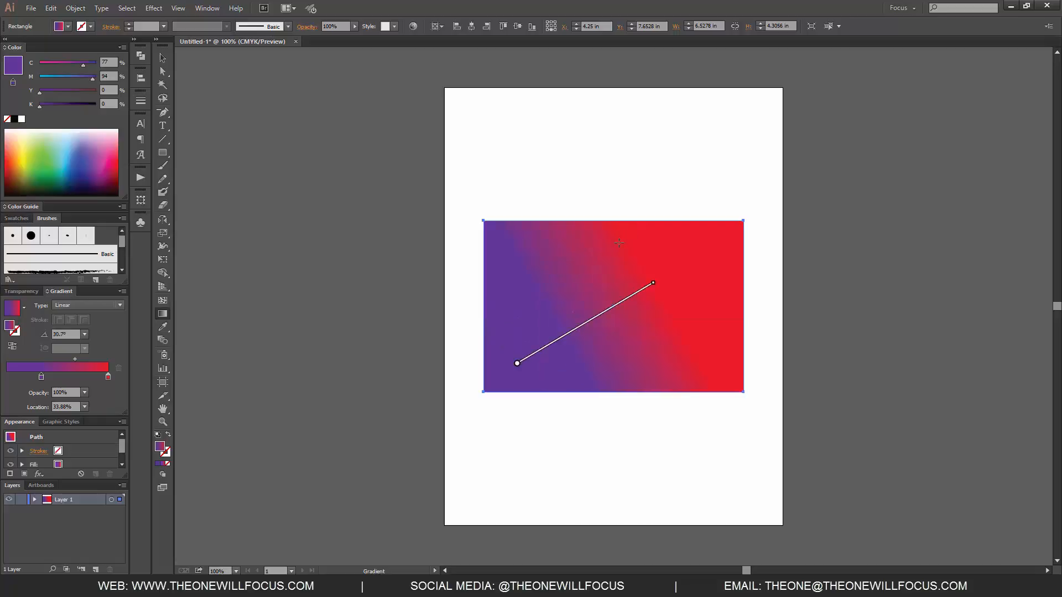
double_click(565, 341)
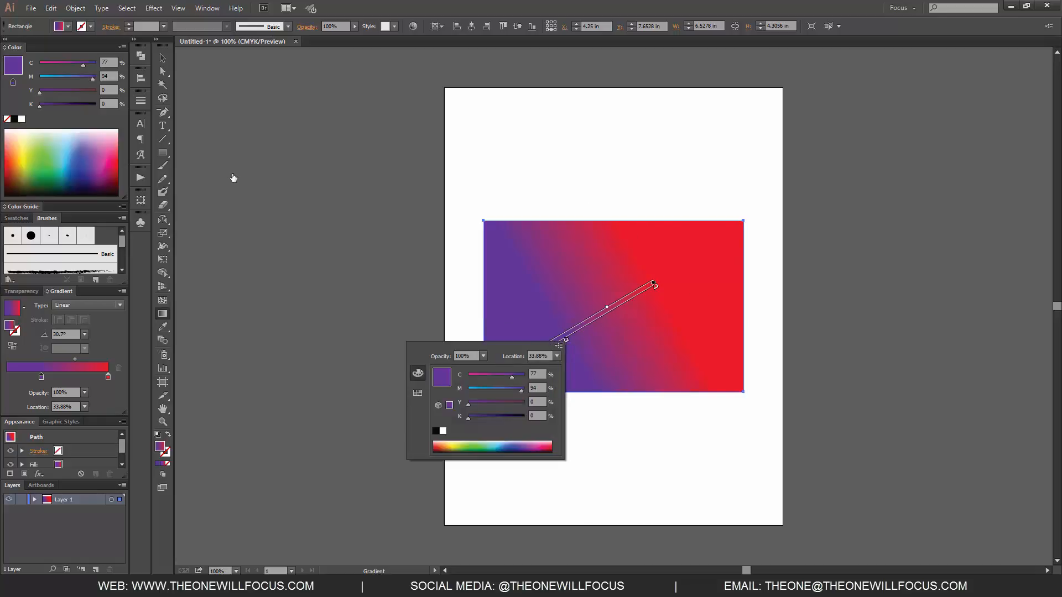
left_click(162, 58)
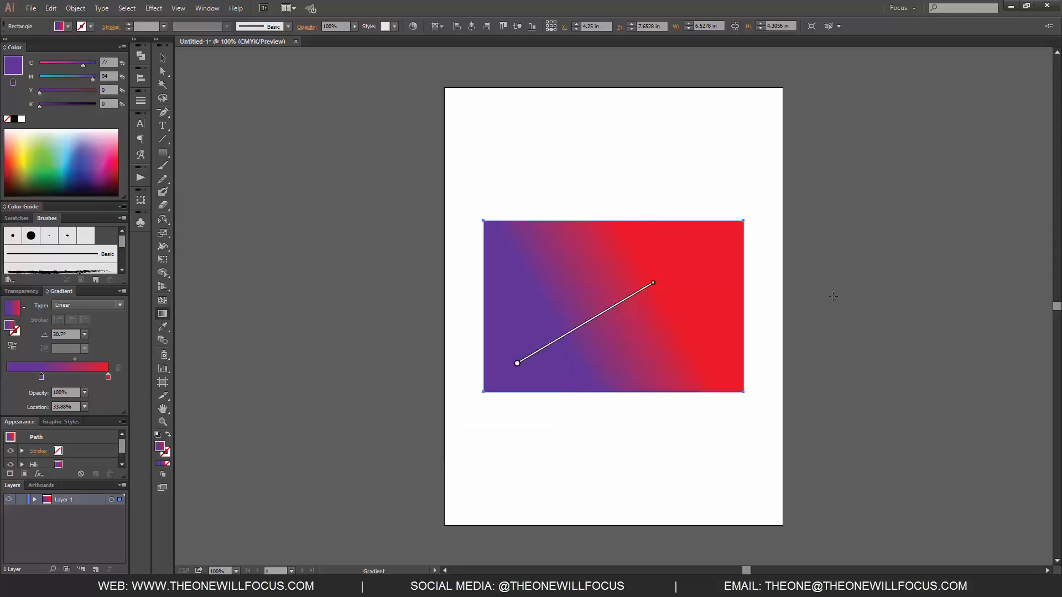